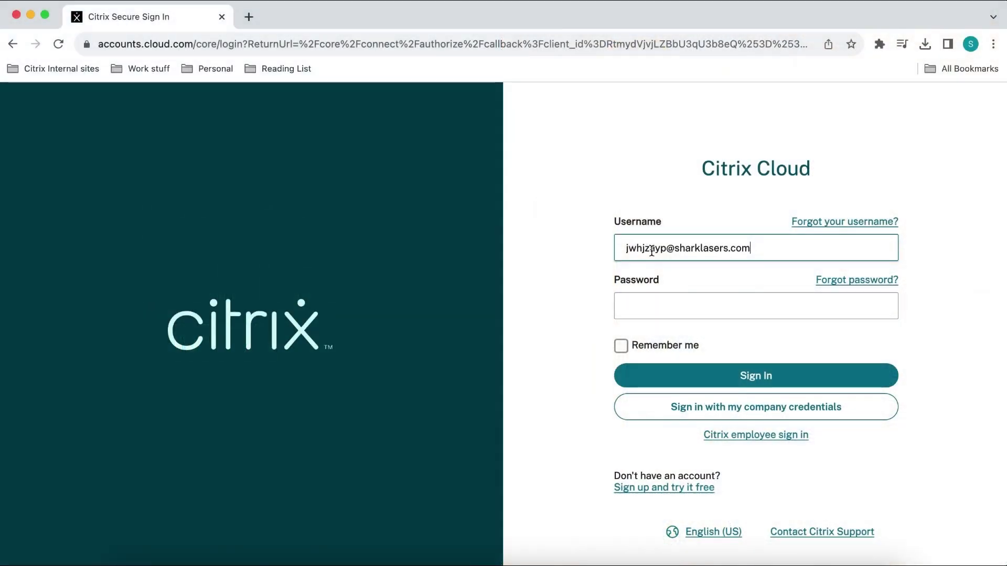
Sign in to Citrix Cloud with the account password.
left_click(644, 307)
type("••")
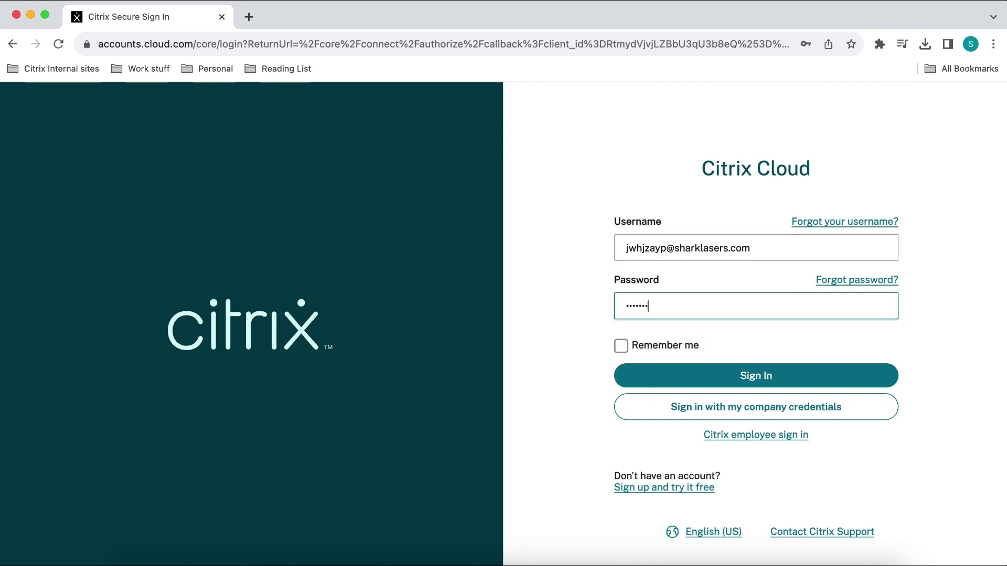
type("••")
key("Return")
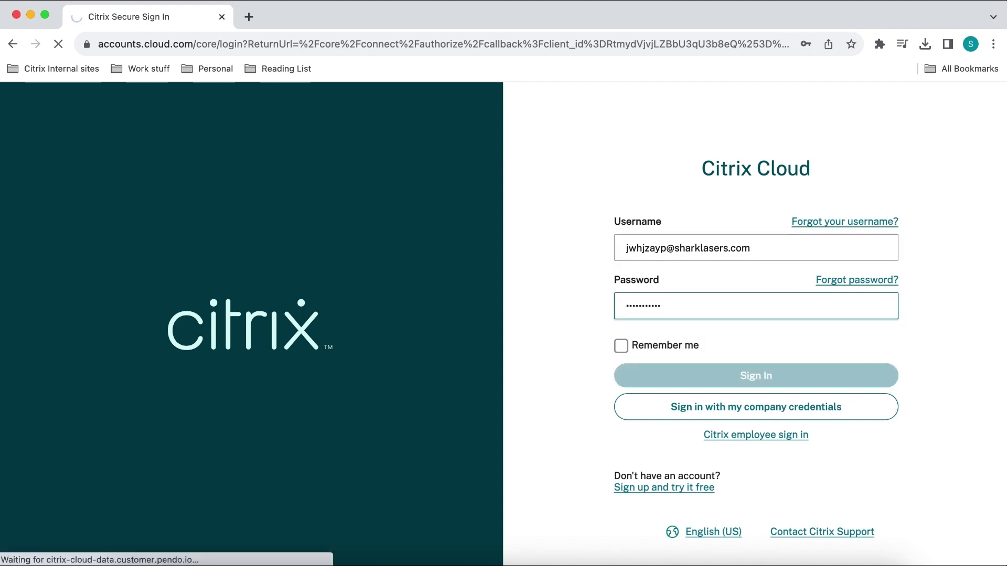
Enroll in MFA, verifying with the emailed code and the account password.
left_click(774, 385)
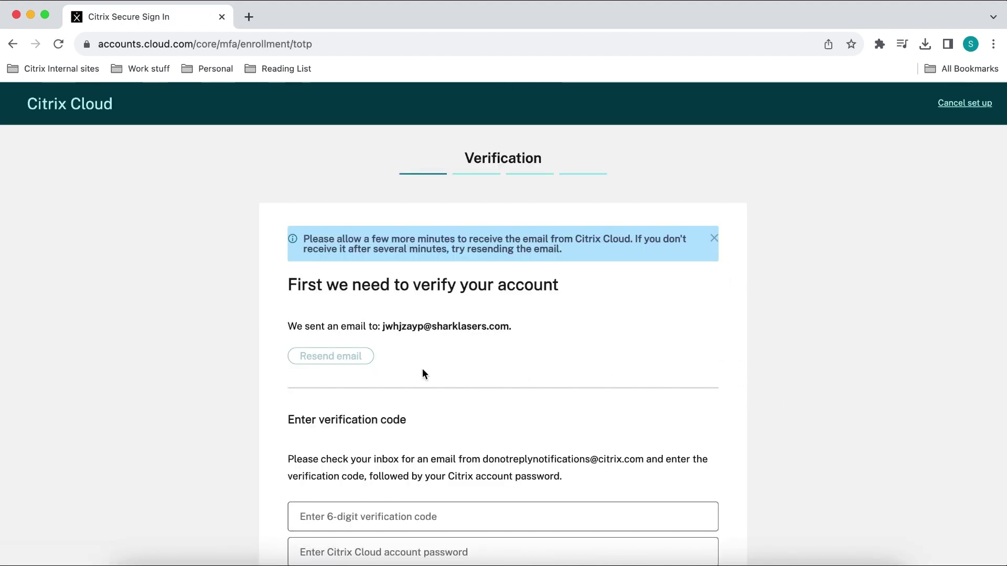
scroll(377, 419, "down", 2)
left_click(333, 453)
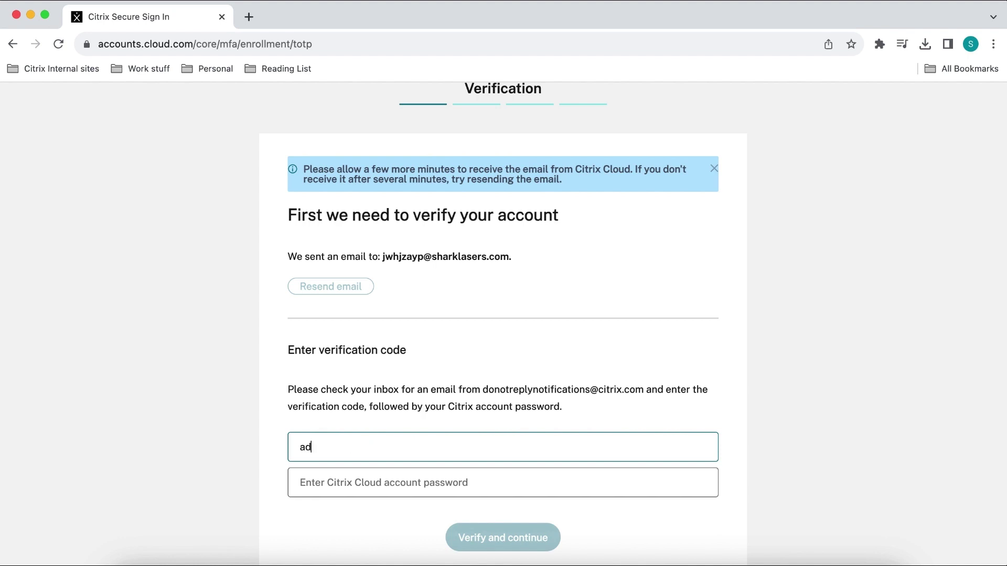
left_click(332, 483)
type("••")
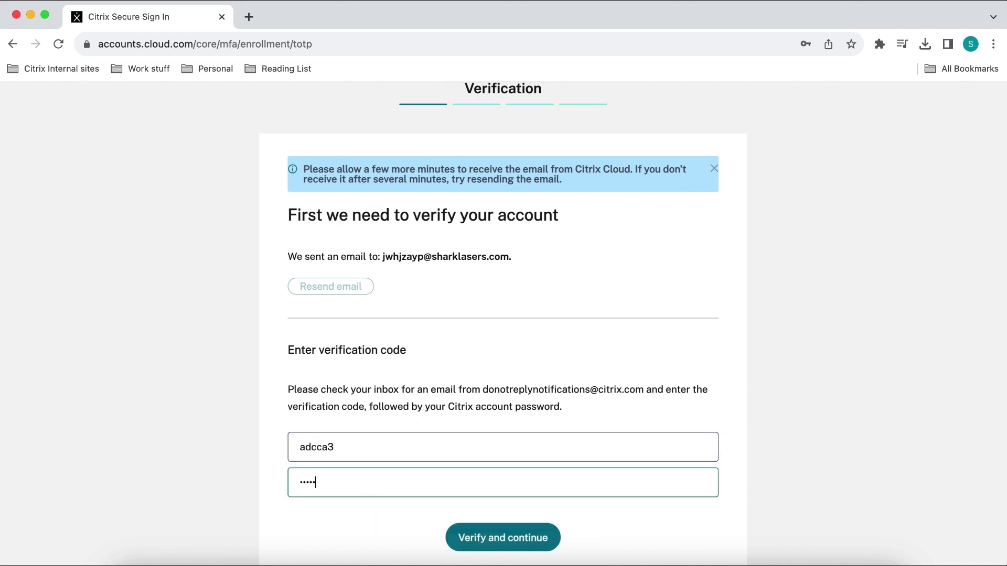
type("•")
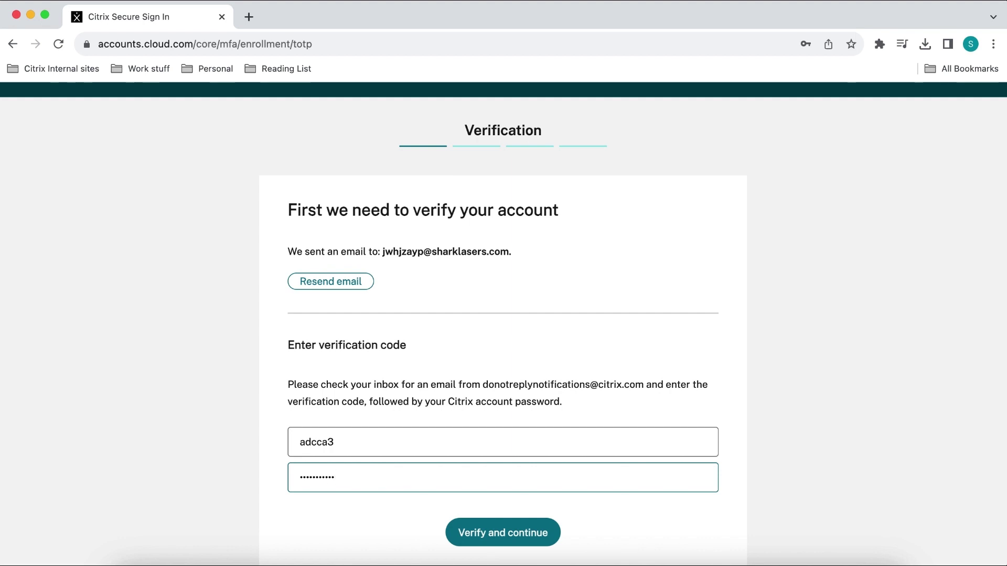
key("Return")
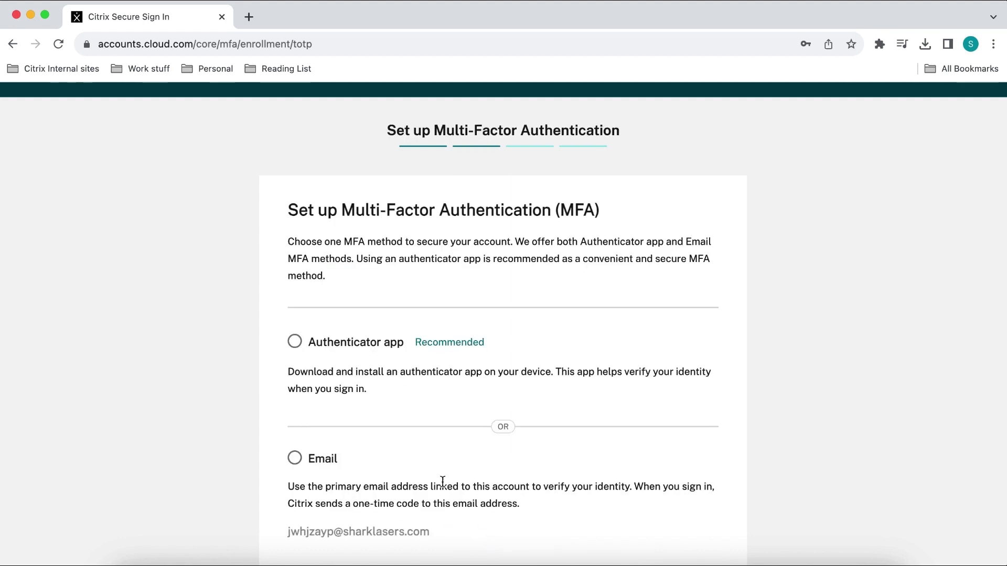
Set up an authenticator app and verify its 6-digit code.
left_click(296, 370)
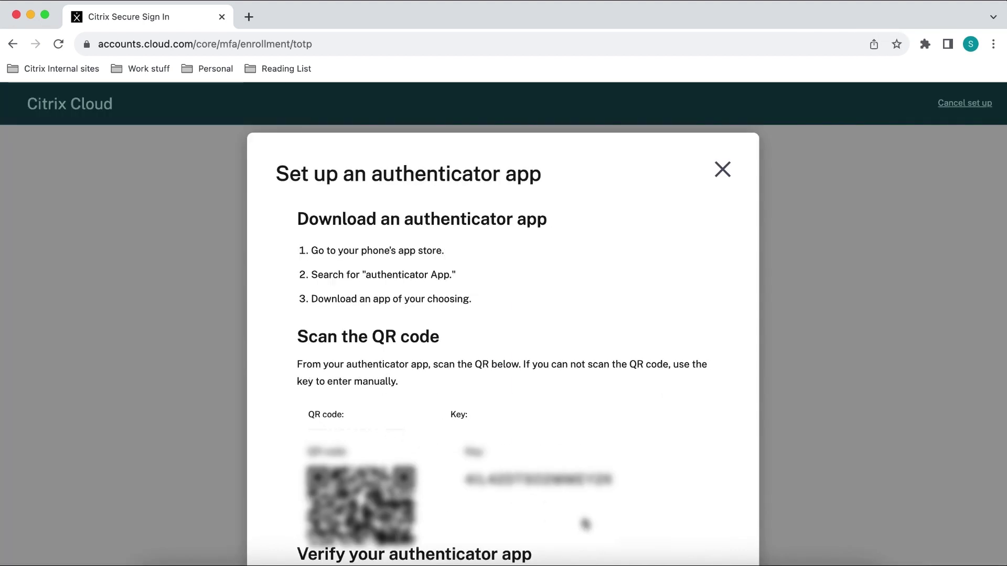
scroll(571, 499, "down", 3)
left_click(369, 455)
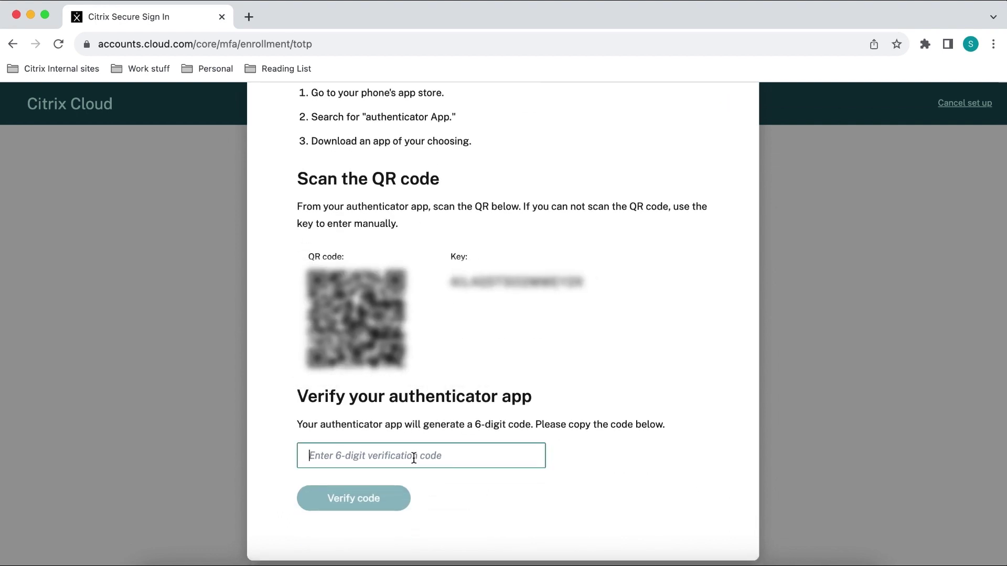
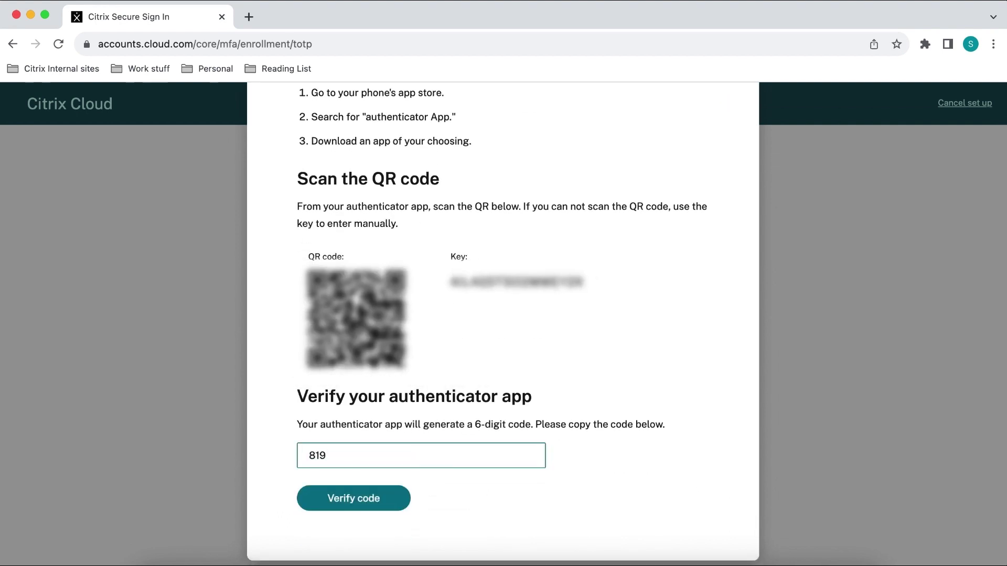
left_click(387, 502)
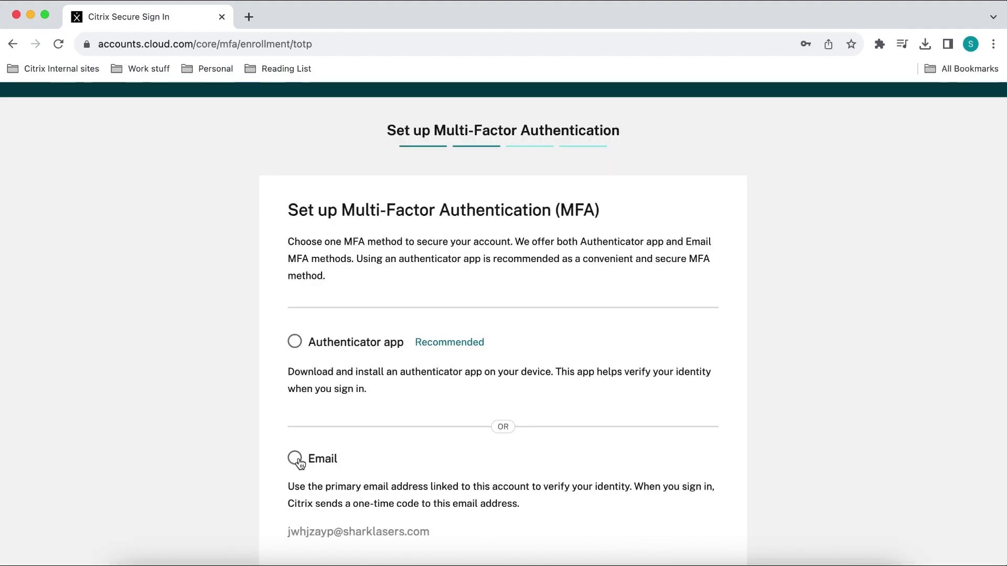
Choose Email as the MFA method and continue to recovery methods.
left_click(295, 459)
scroll(459, 486, "down", 3)
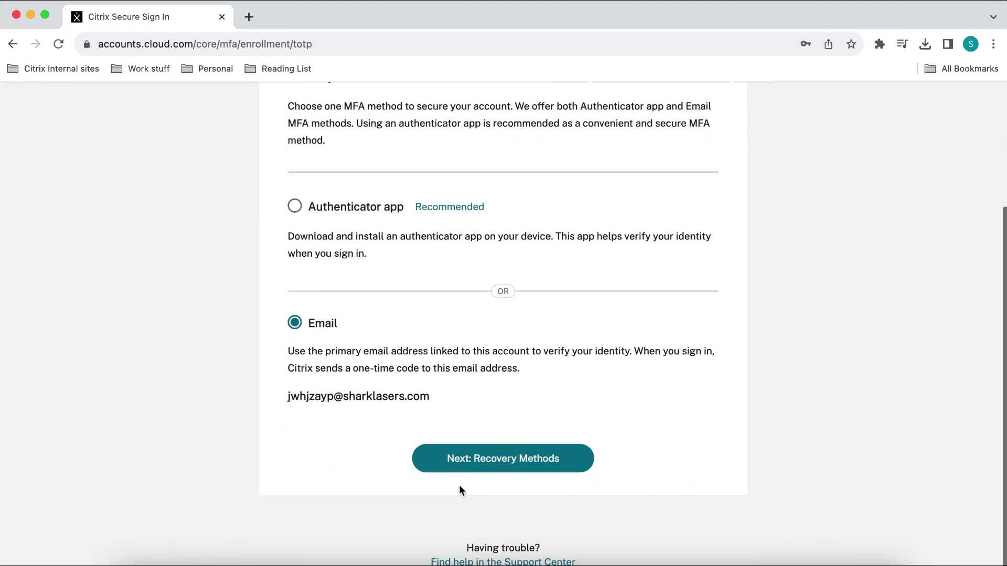
left_click(525, 467)
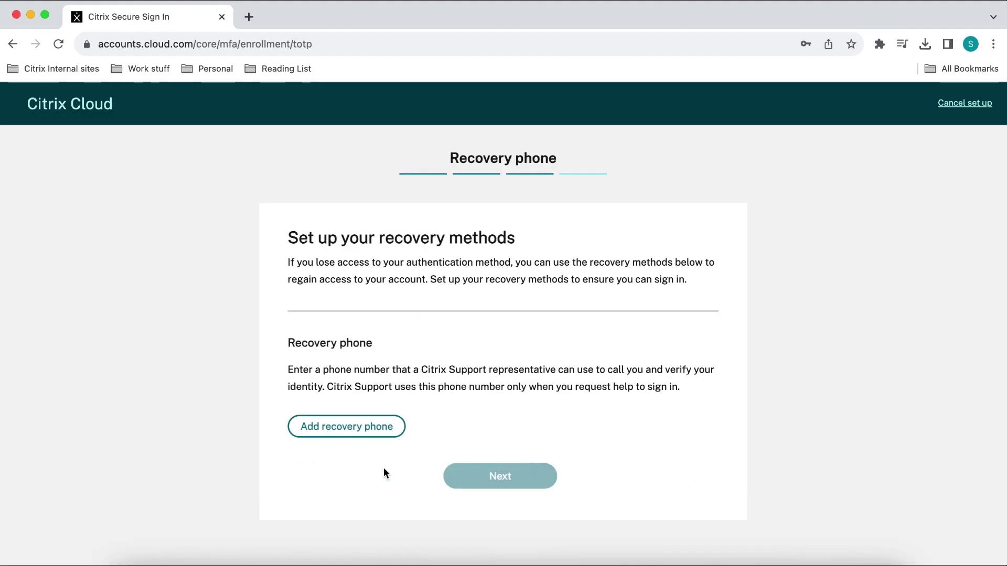
Save a recovery phone number and extension, entering each twice to confirm.
left_click(359, 429)
left_click(339, 369)
type("987")
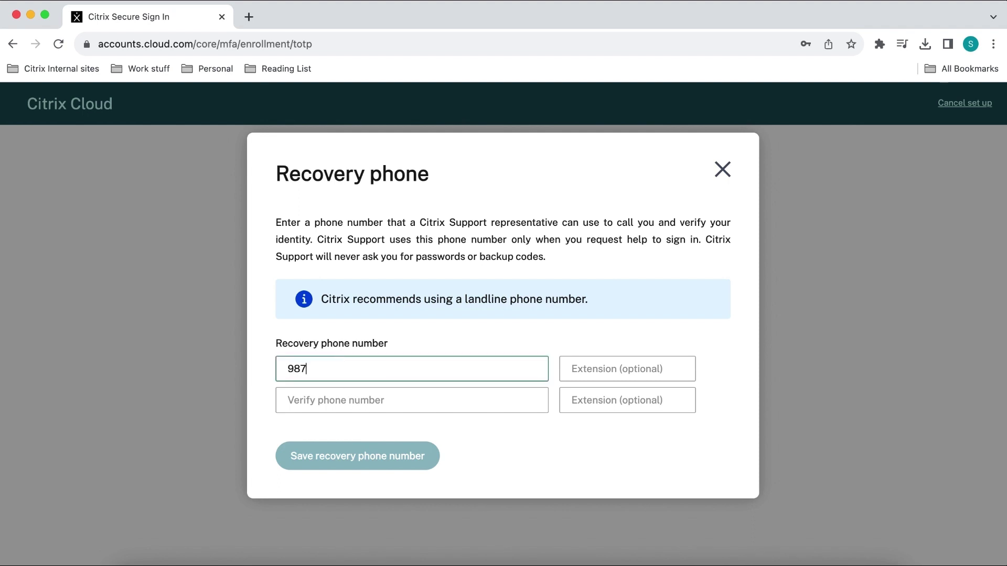
type("654321")
left_click(578, 376)
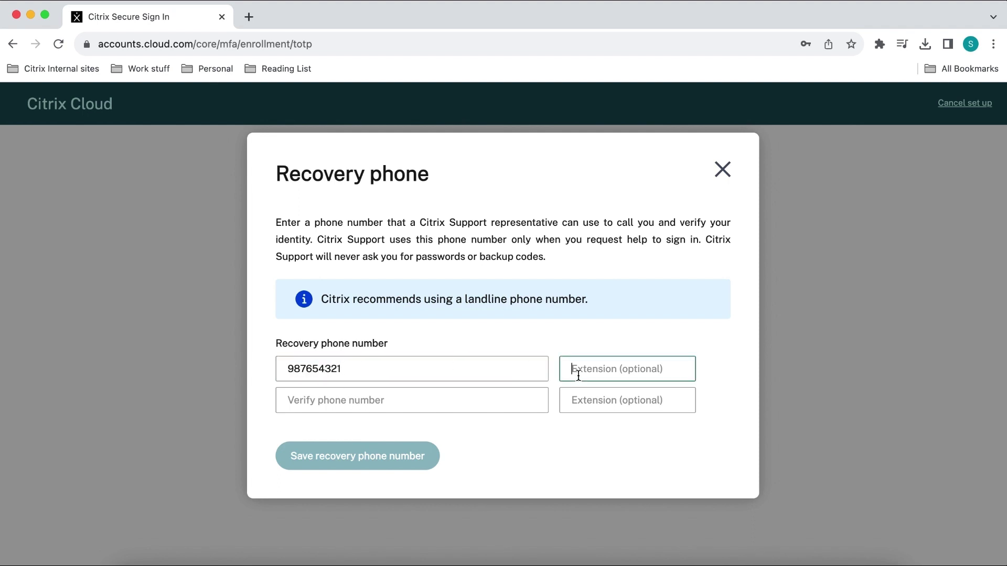
type("91")
left_click(518, 403)
type("98")
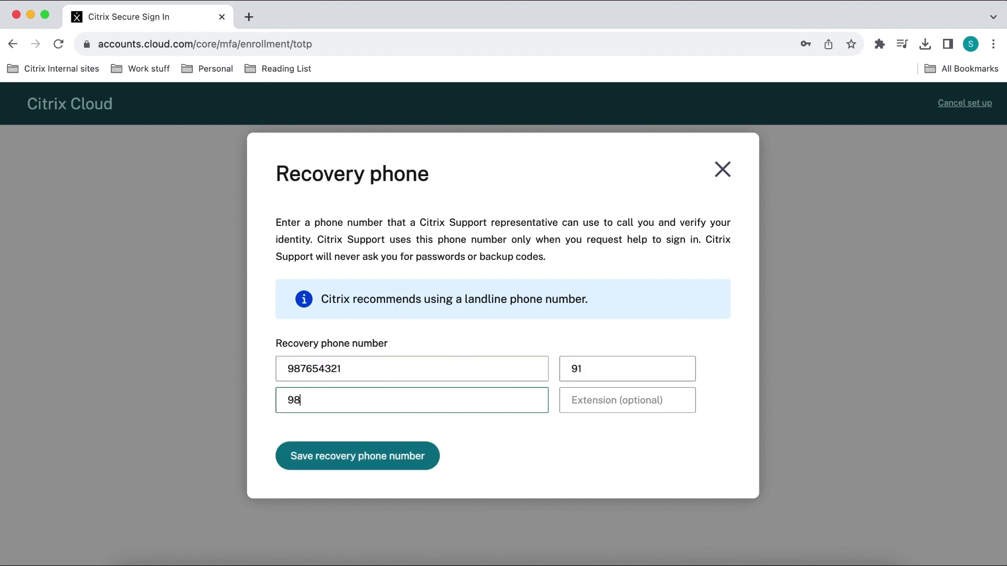
type("7654321")
left_click(632, 401)
type("91")
left_click(398, 457)
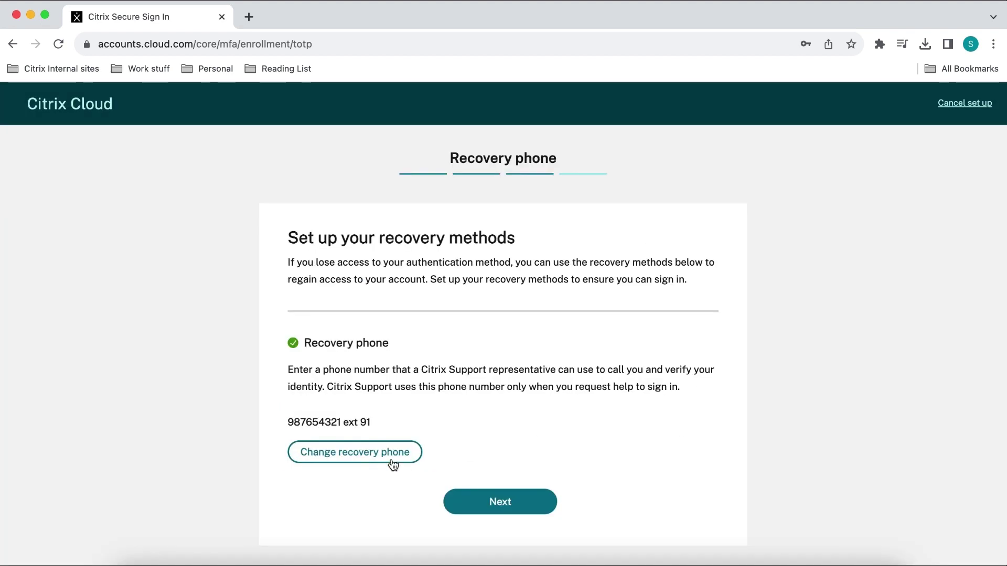
Add a recovery email address and verify it with the emailed code.
left_click(479, 504)
left_click(381, 453)
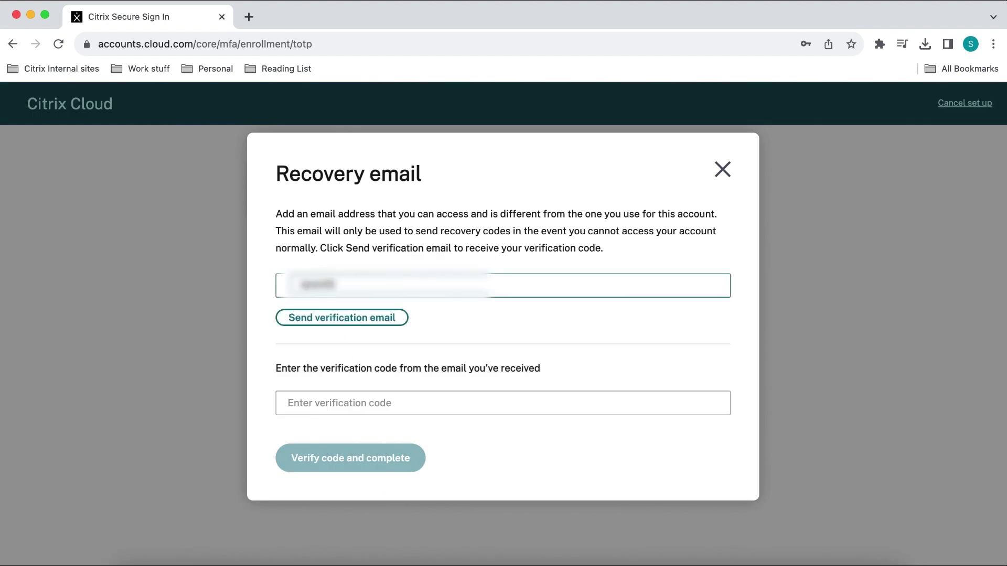
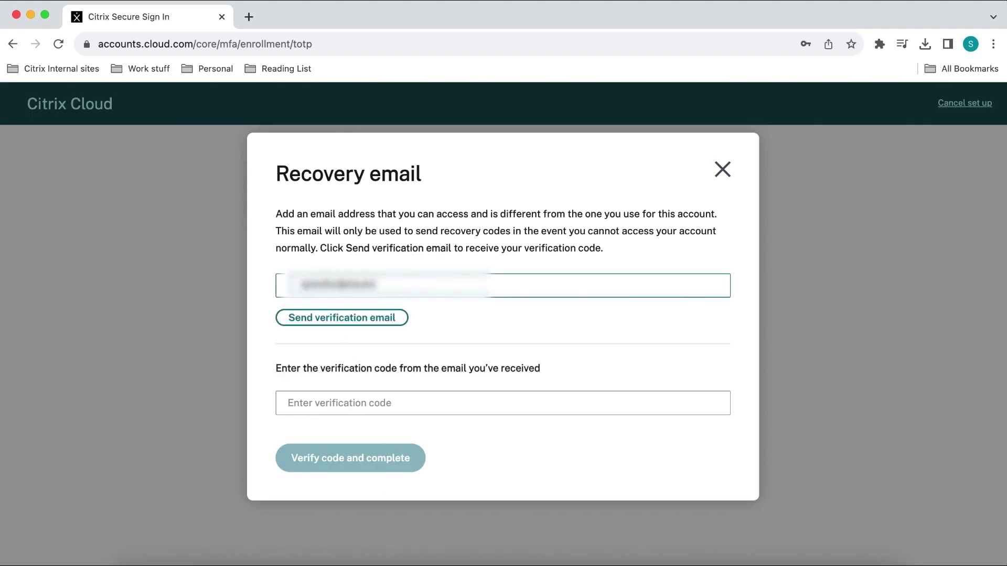
left_click(326, 318)
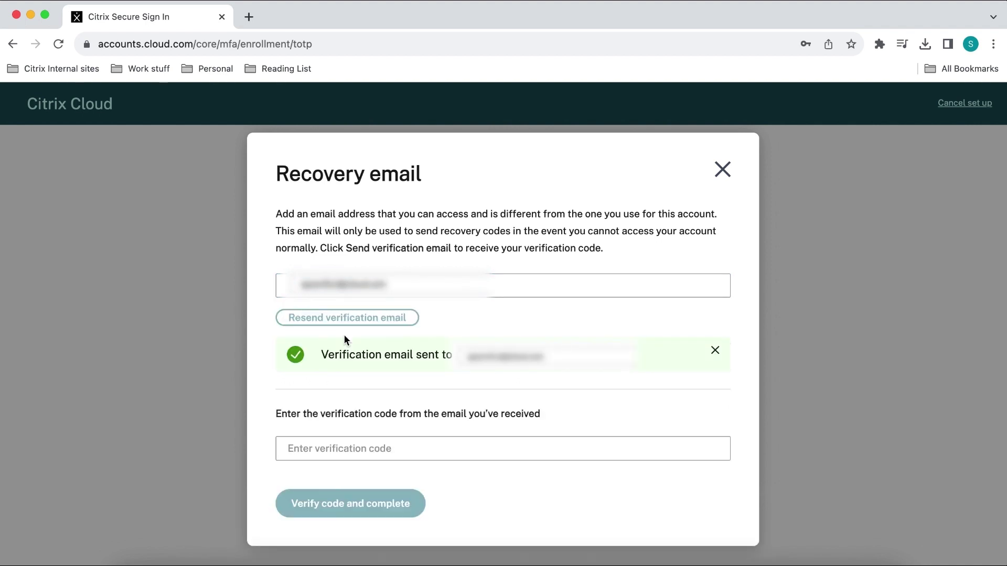
left_click(319, 449)
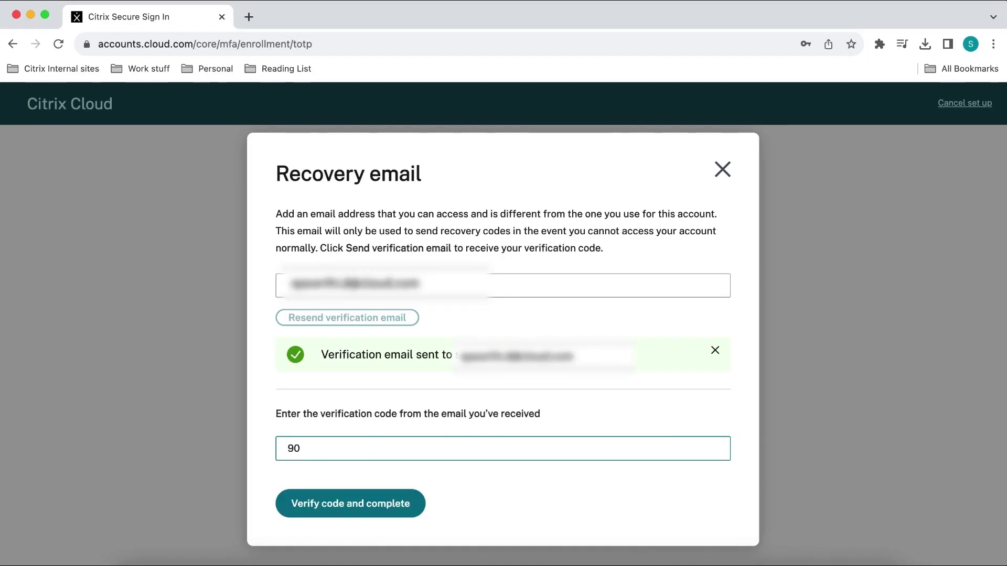
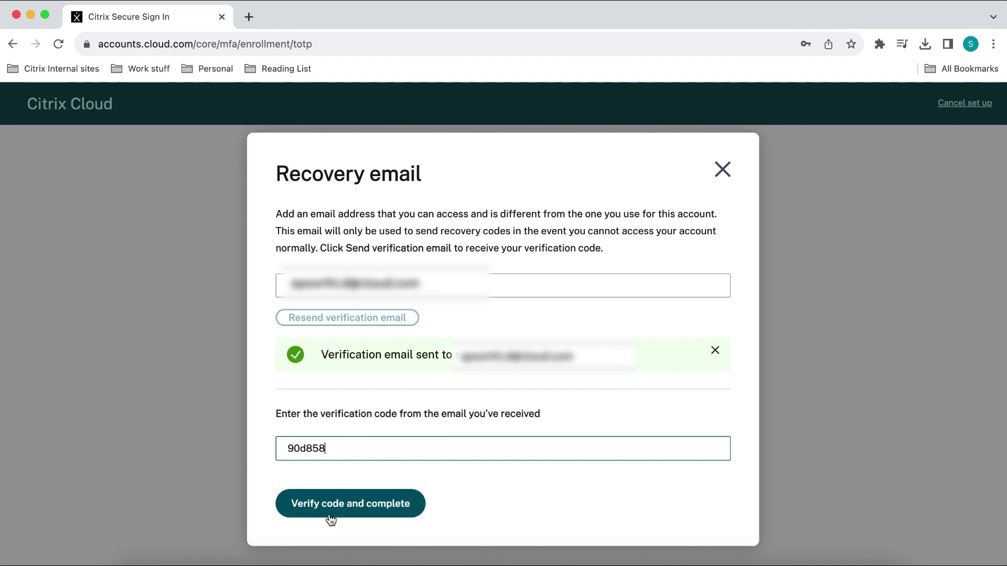
left_click(332, 512)
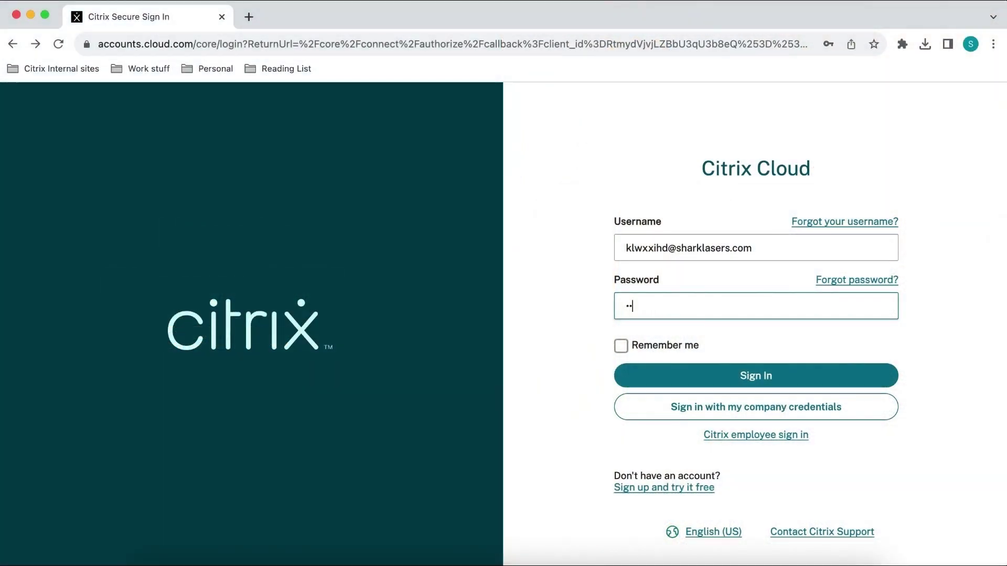
Sign back in with the password and a 6-digit authenticator code to reach the dashboard.
type("a")
type("aa")
type("a")
left_click(723, 374)
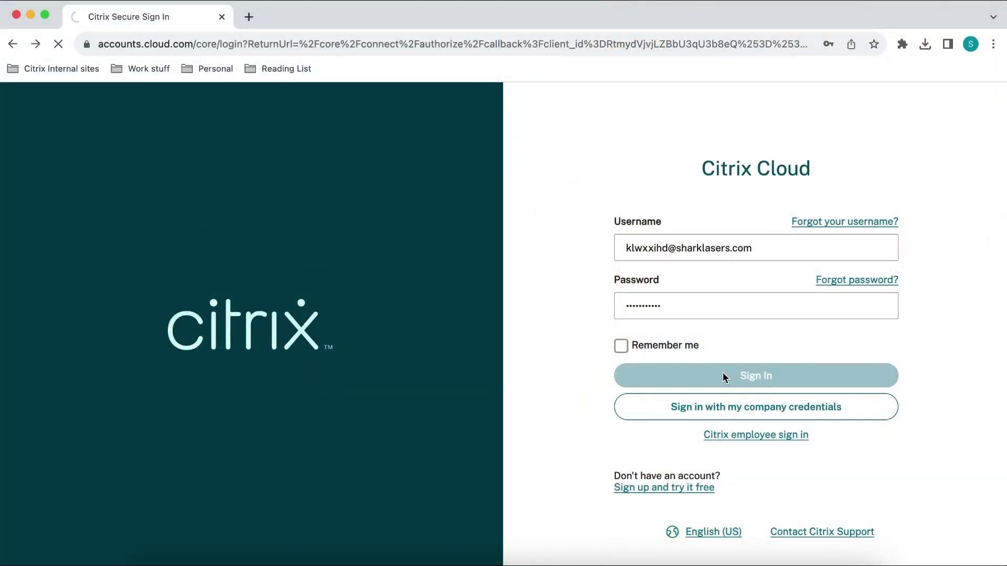
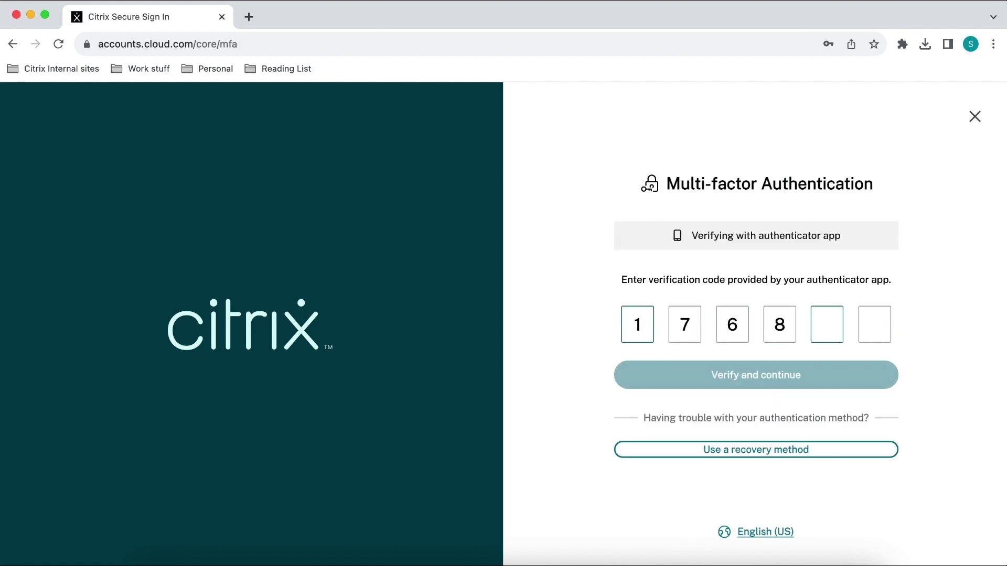
left_click(725, 375)
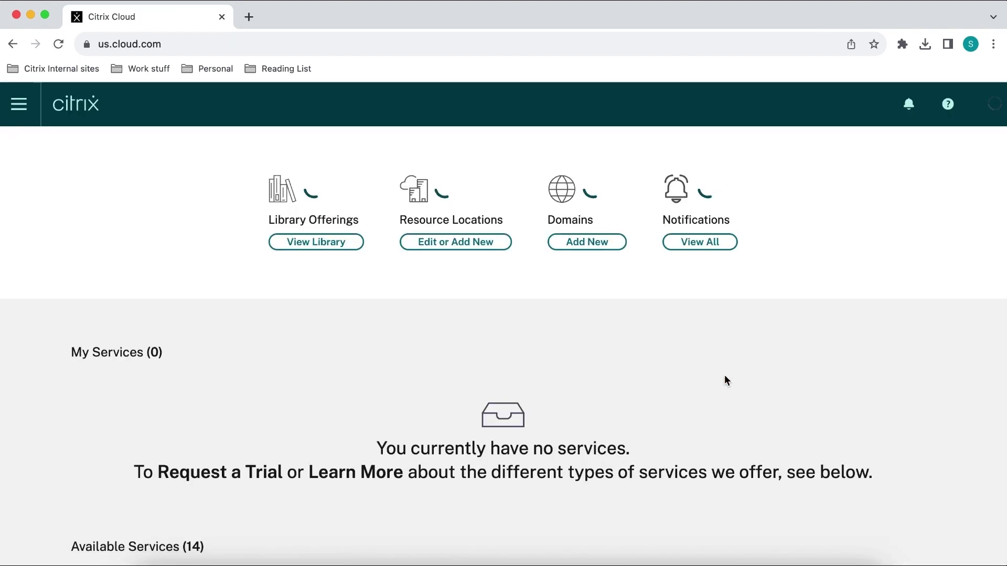
From My profile, enroll a new authenticator device after re-verifying identity with the current app.
left_click(984, 117)
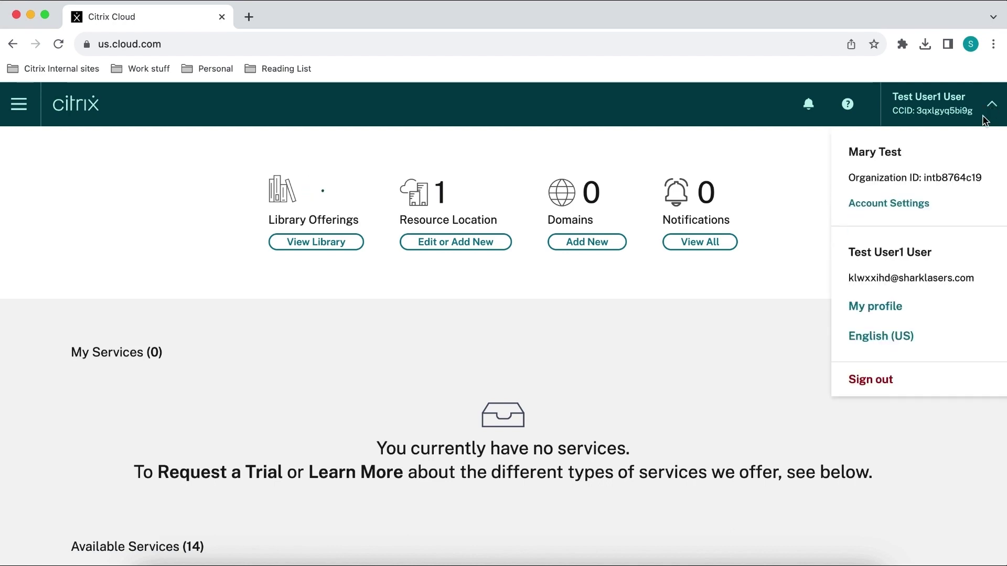
left_click(880, 309)
scroll(604, 445, "down", 5)
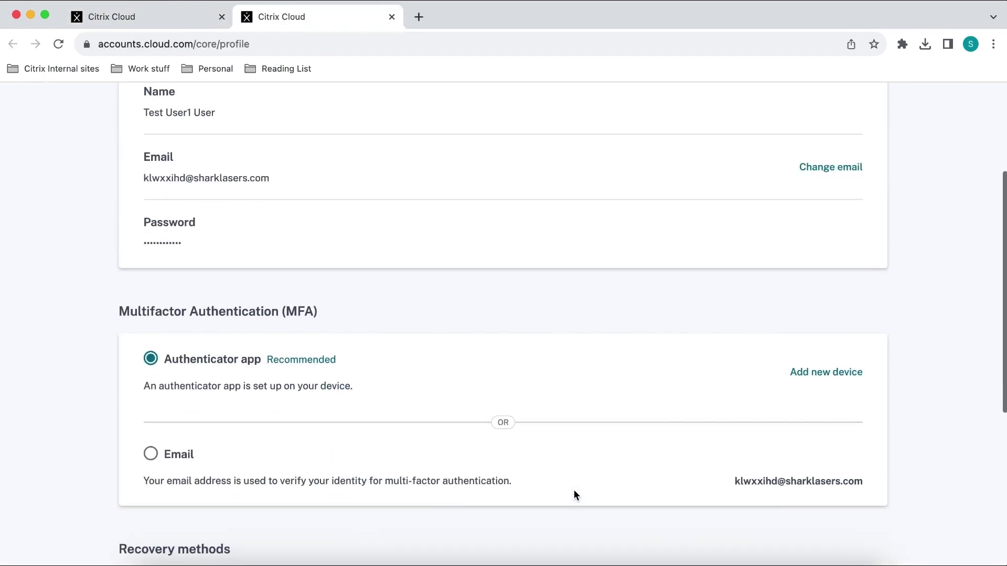
left_click(840, 374)
left_click(367, 355)
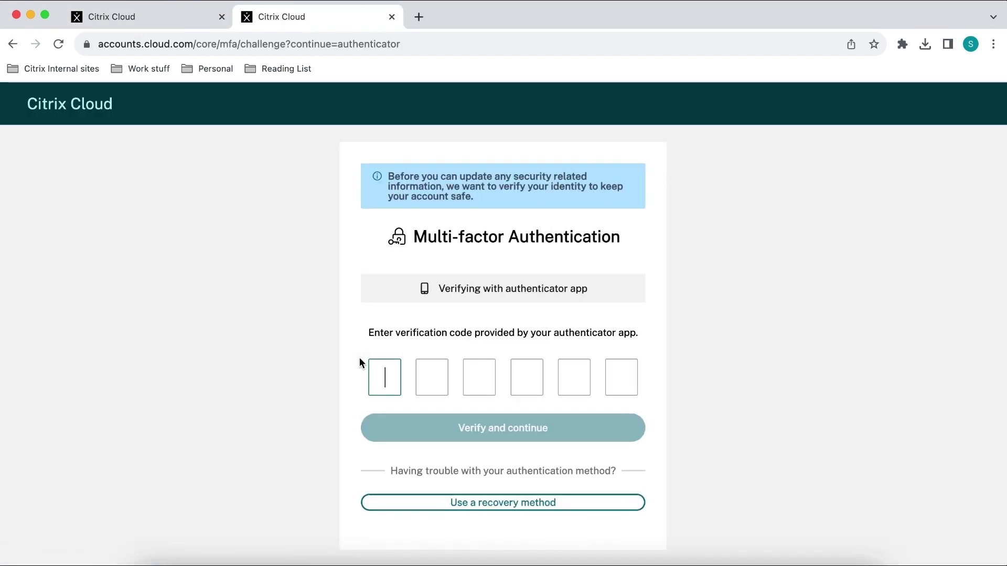
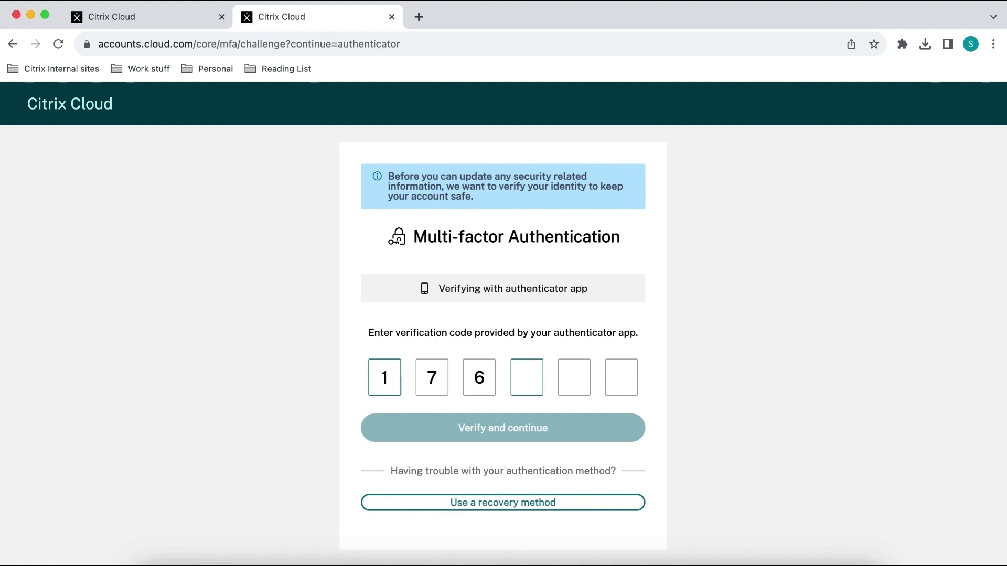
left_click(426, 422)
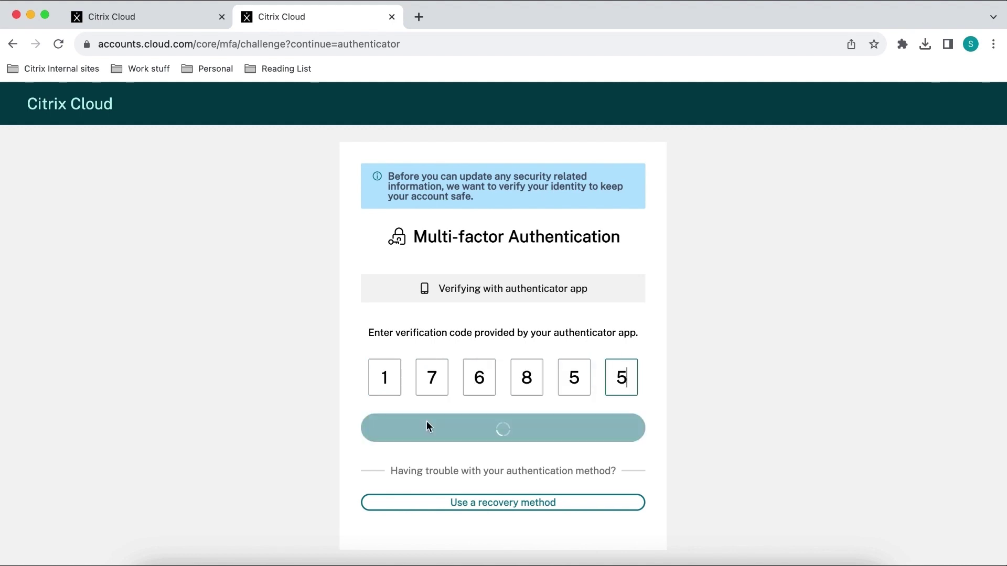
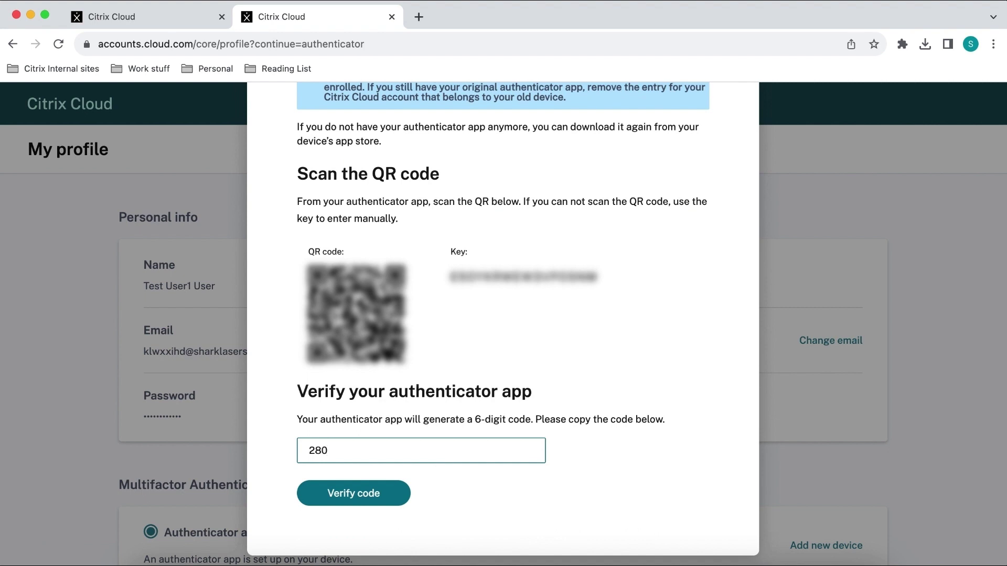
left_click(392, 495)
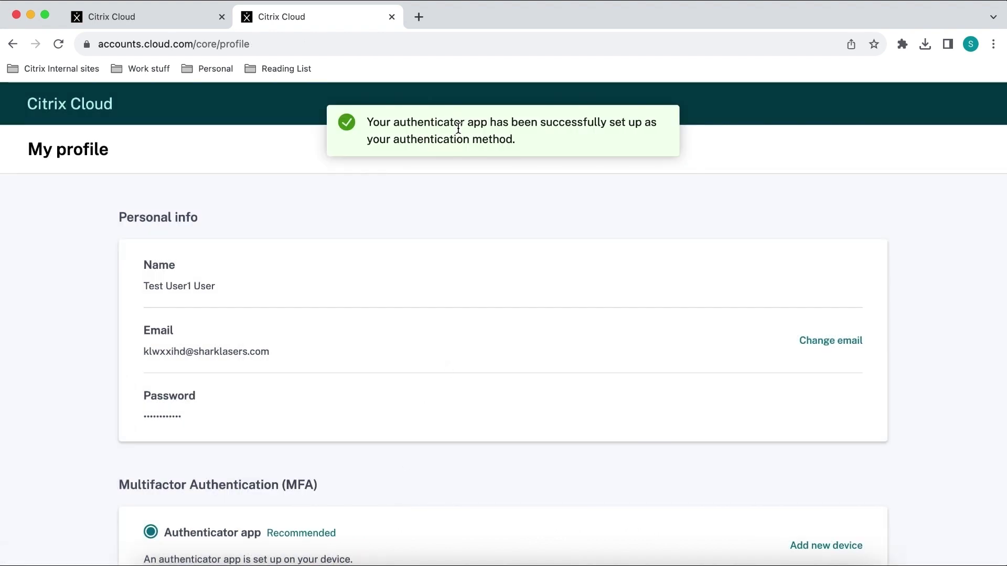
scroll(526, 450, "down", 9)
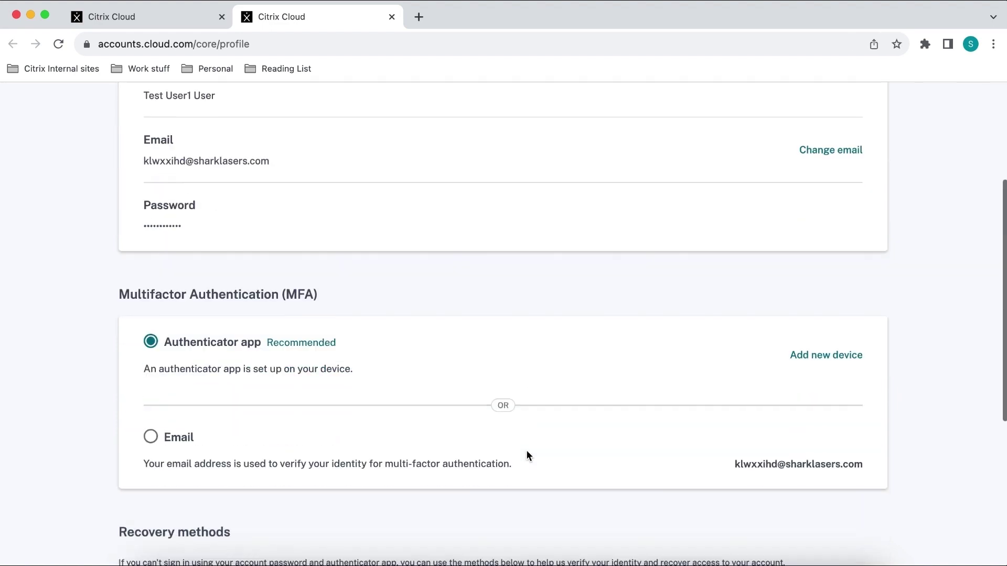
After an MFA check, replace the recovery email with a new address confirmed by emailed code.
left_click(808, 331)
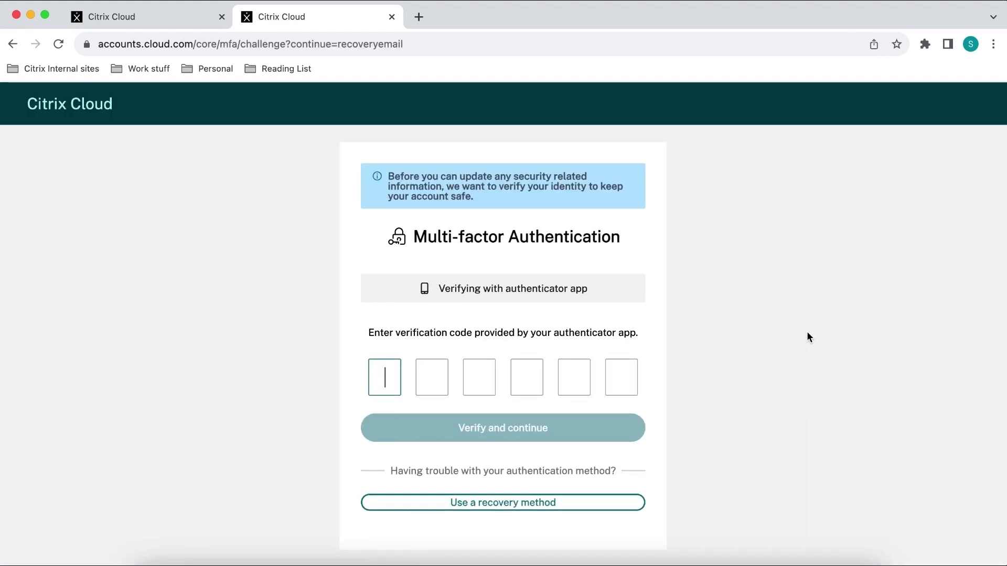
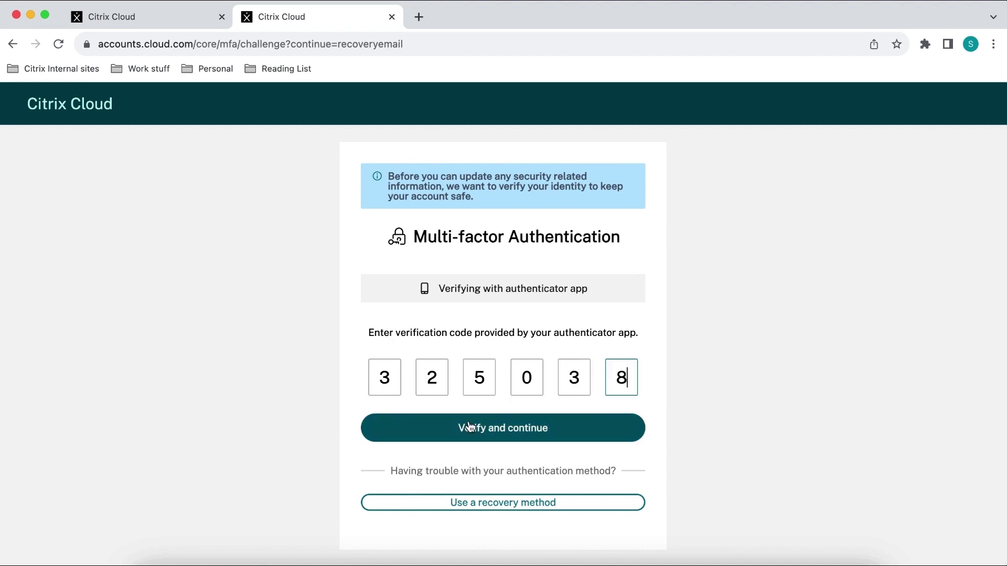
left_click(468, 422)
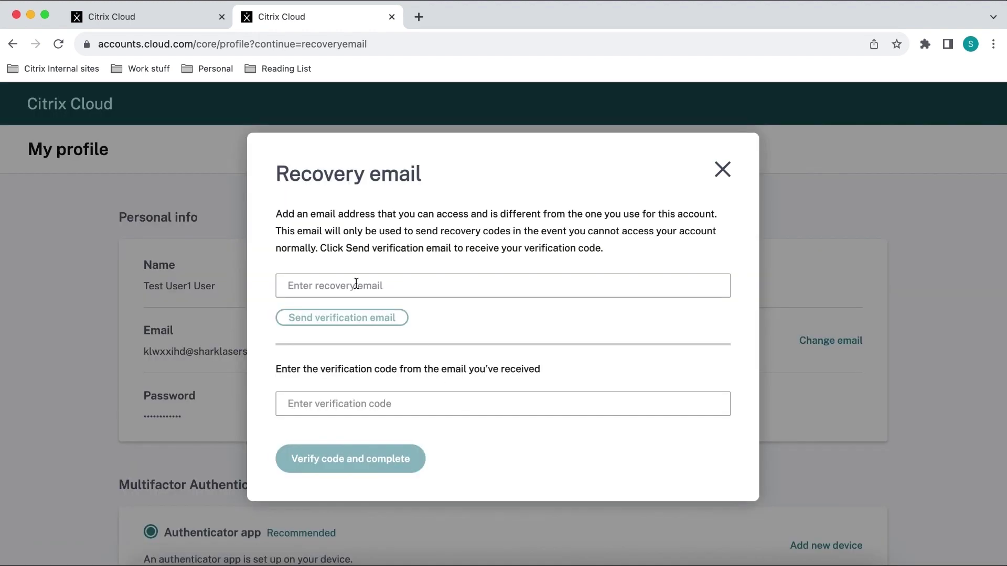
left_click(356, 284)
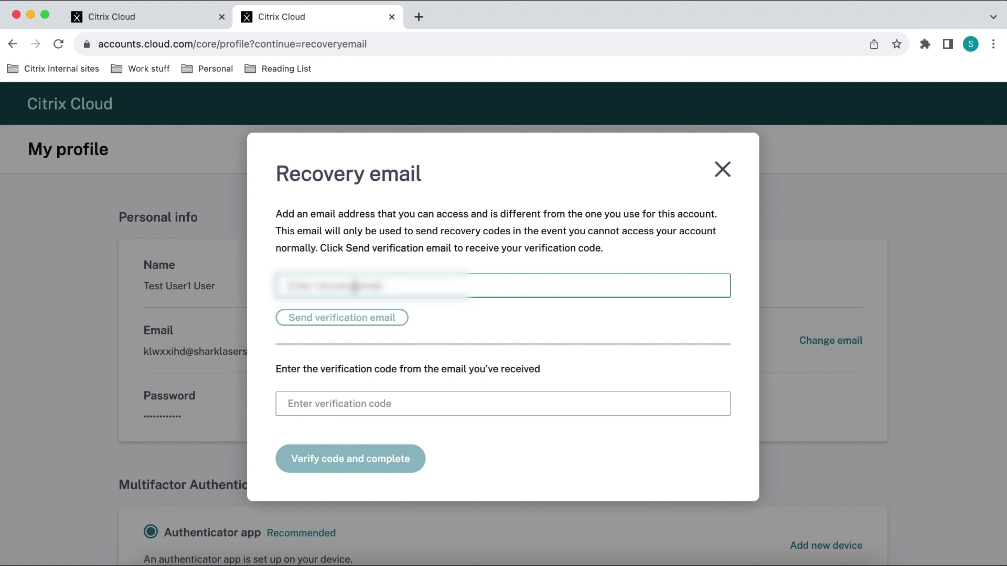
type("selen")
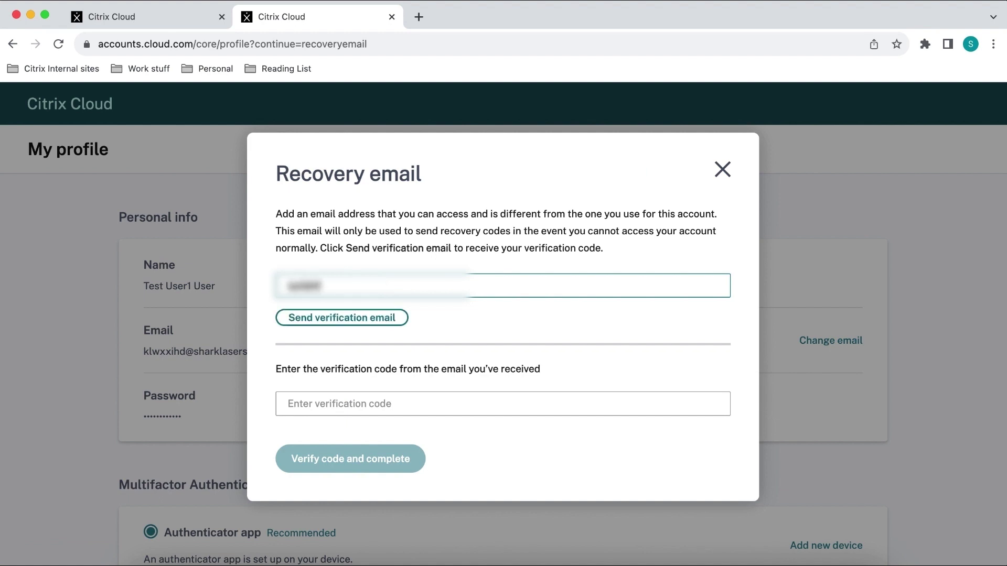
type("ium.com")
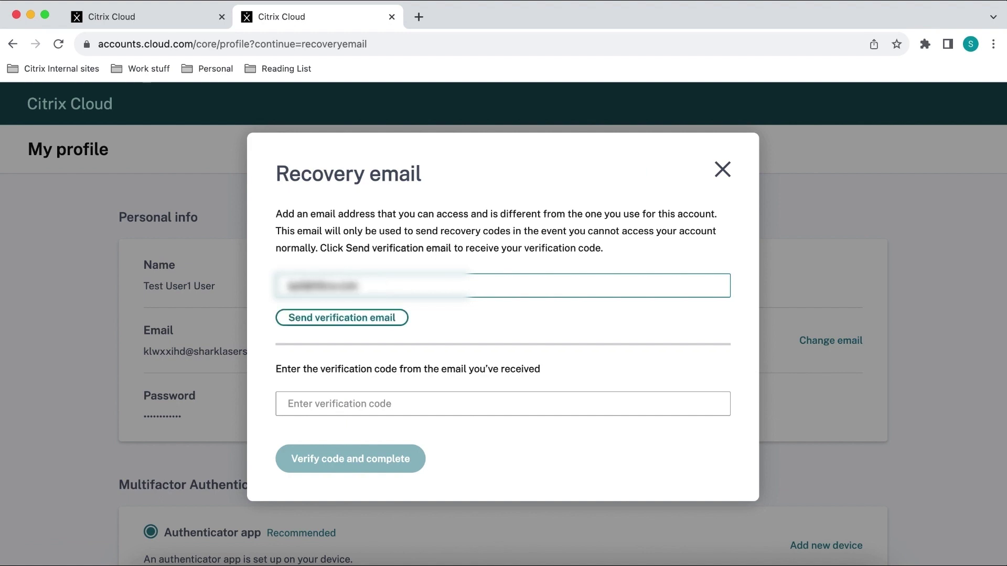
left_click(353, 317)
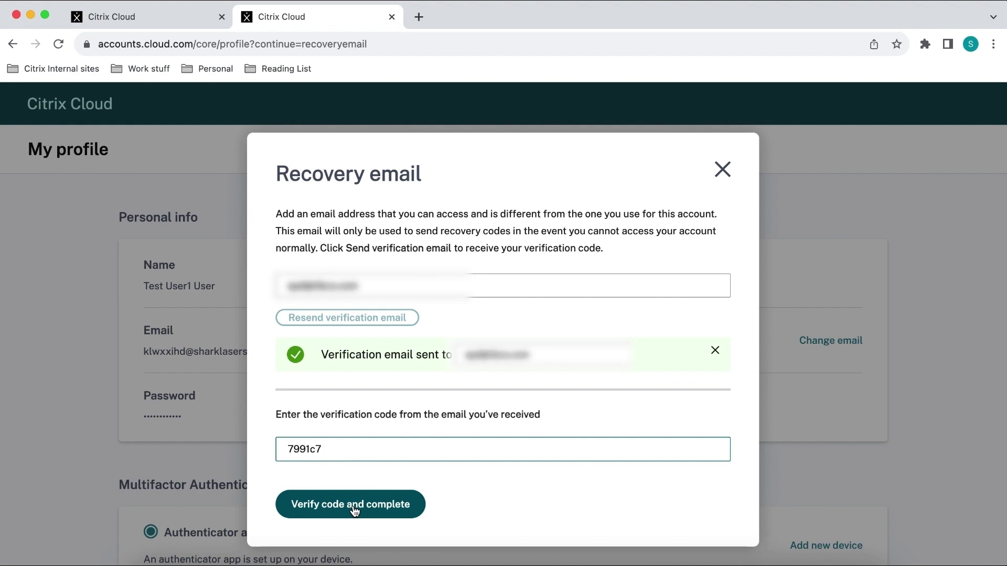
left_click(353, 506)
Request replacement backup codes and confirm identity with a verification code.
scroll(539, 456, "down", 3)
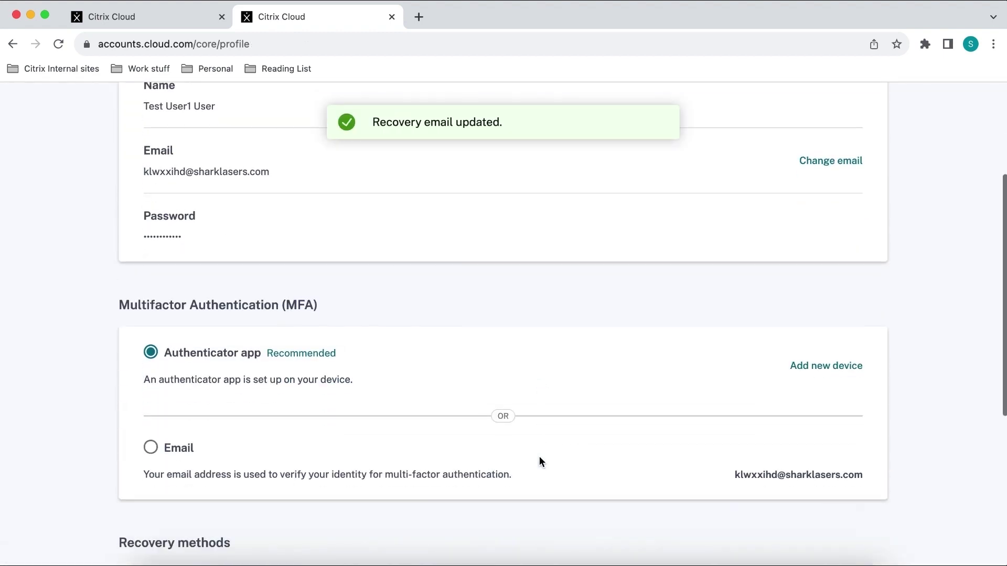
scroll(540, 461, "down", 5)
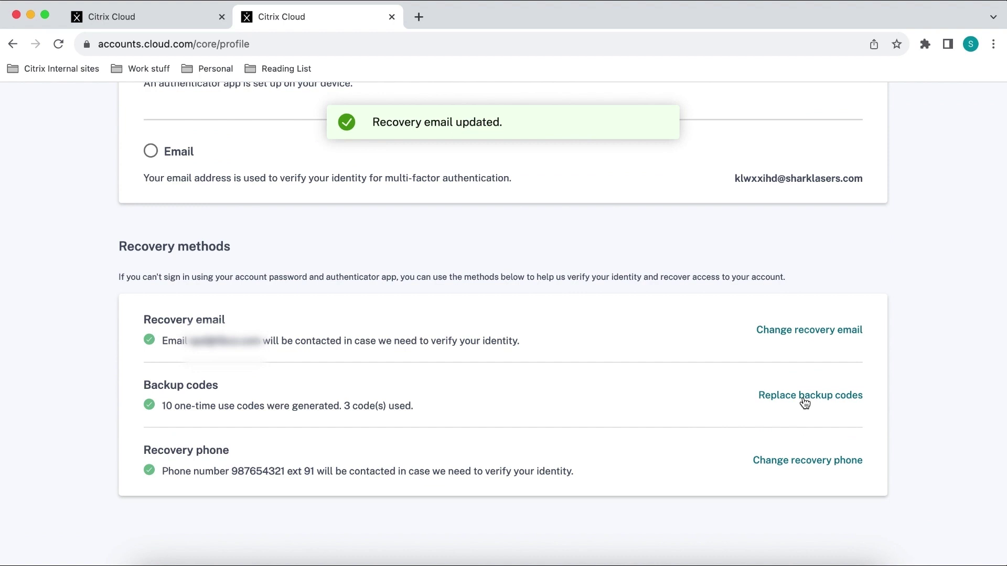
left_click(805, 402)
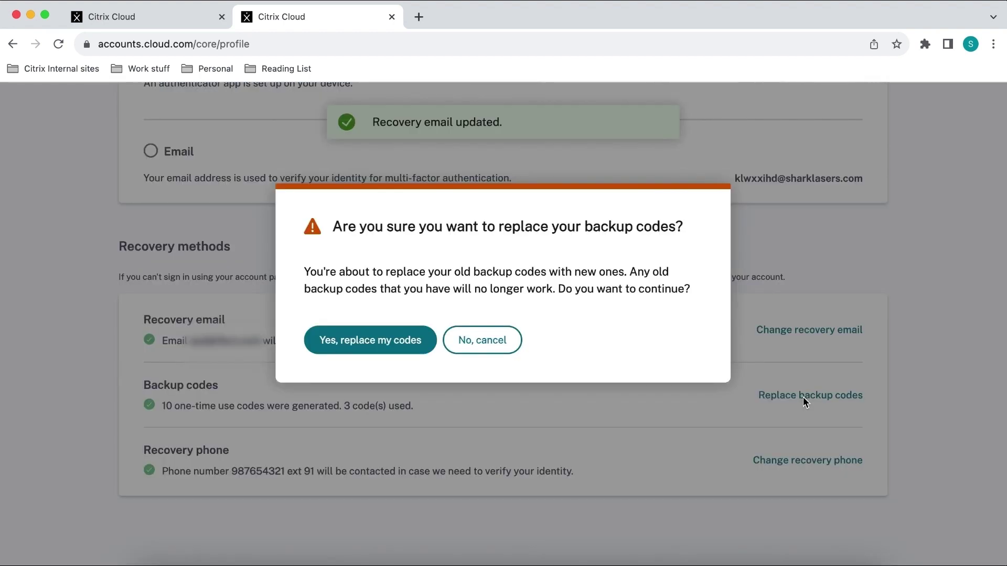
left_click(362, 341)
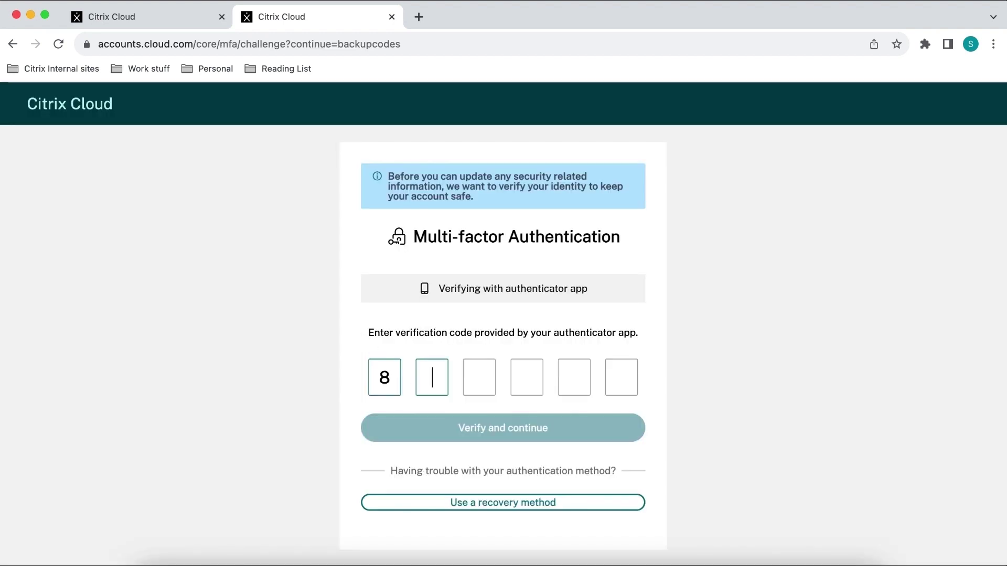
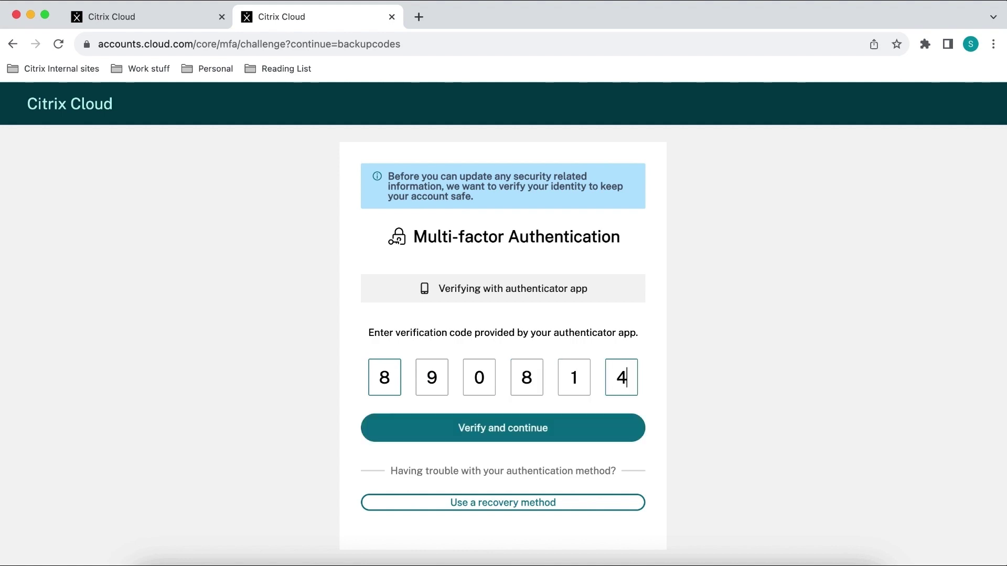
left_click(426, 424)
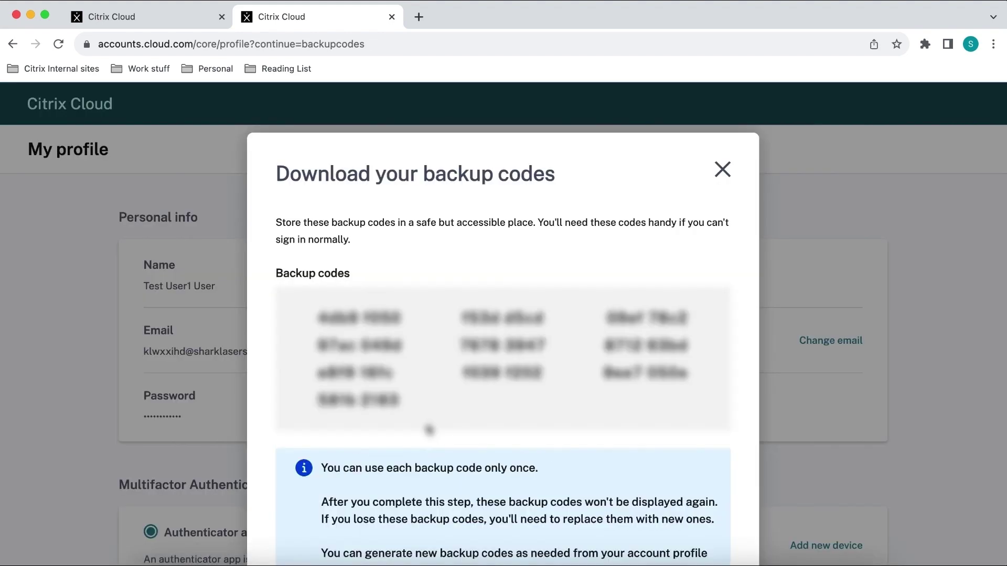
Download the new backup codes as backup-codes (1).txt, confirm storing them, then start adding a recovery phone.
scroll(454, 446, "down", 2)
scroll(454, 445, "down", 3)
left_click(346, 524)
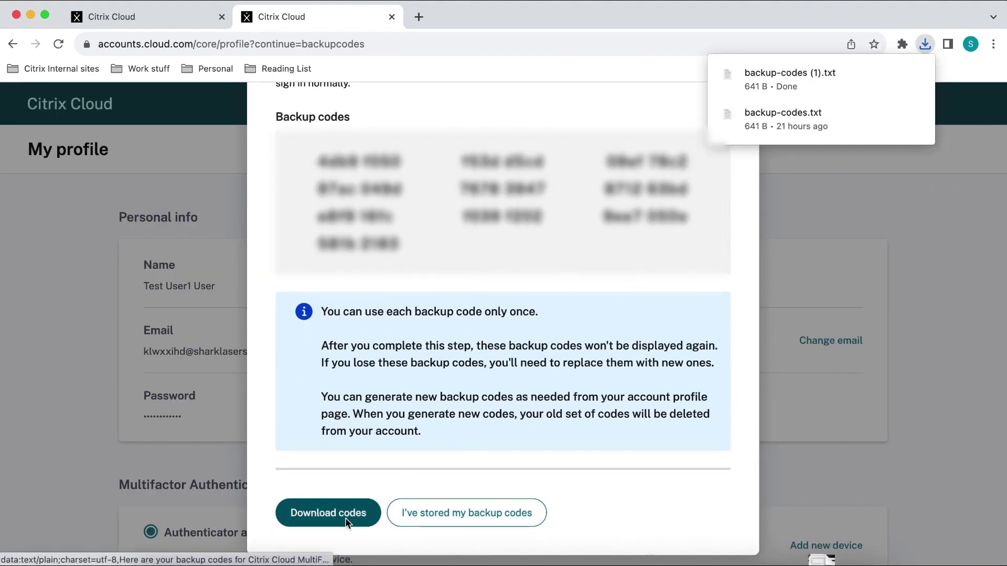
scroll(519, 283, "up", 2)
scroll(518, 283, "up", 1)
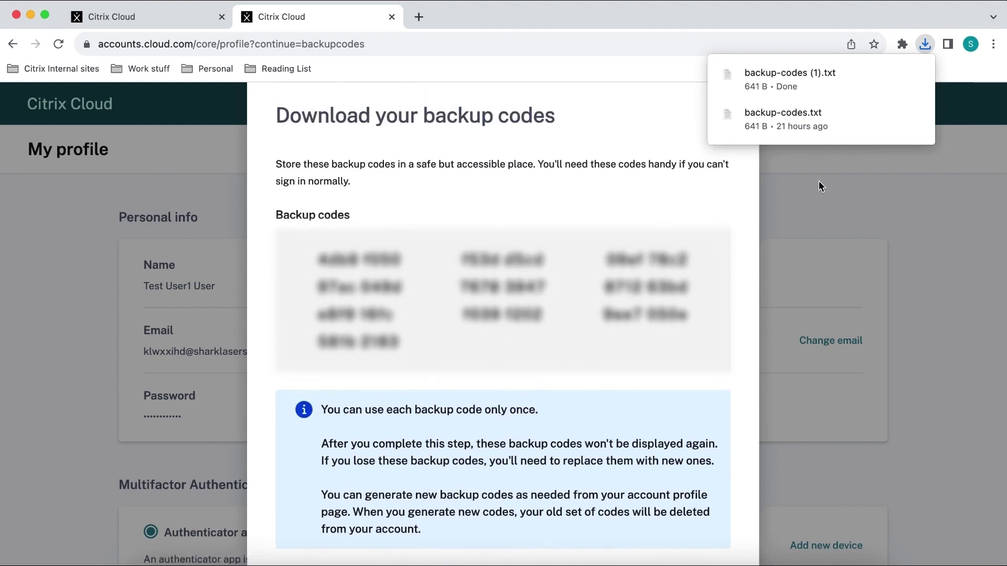
left_click(723, 112)
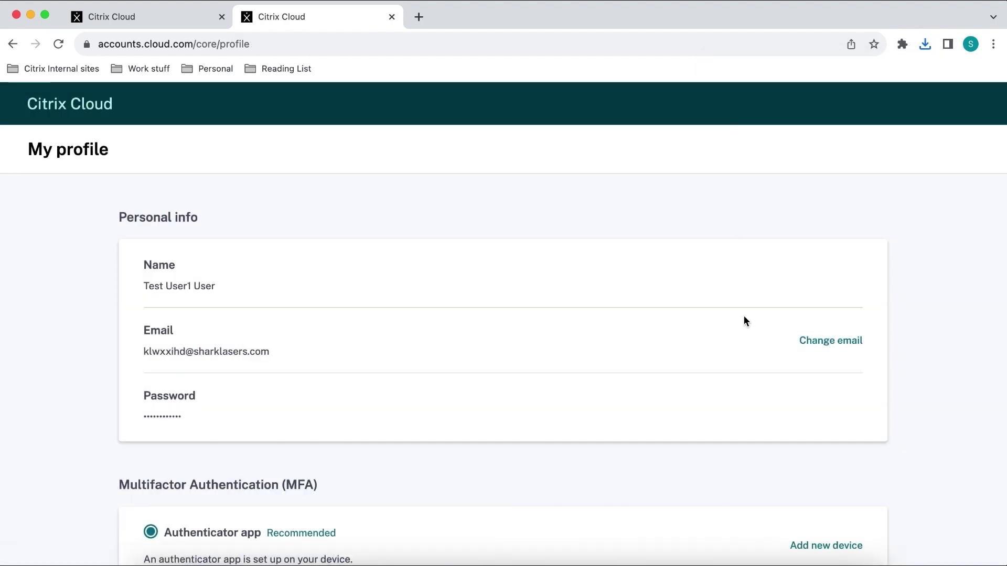
scroll(743, 317, "down", 5)
left_click(792, 462)
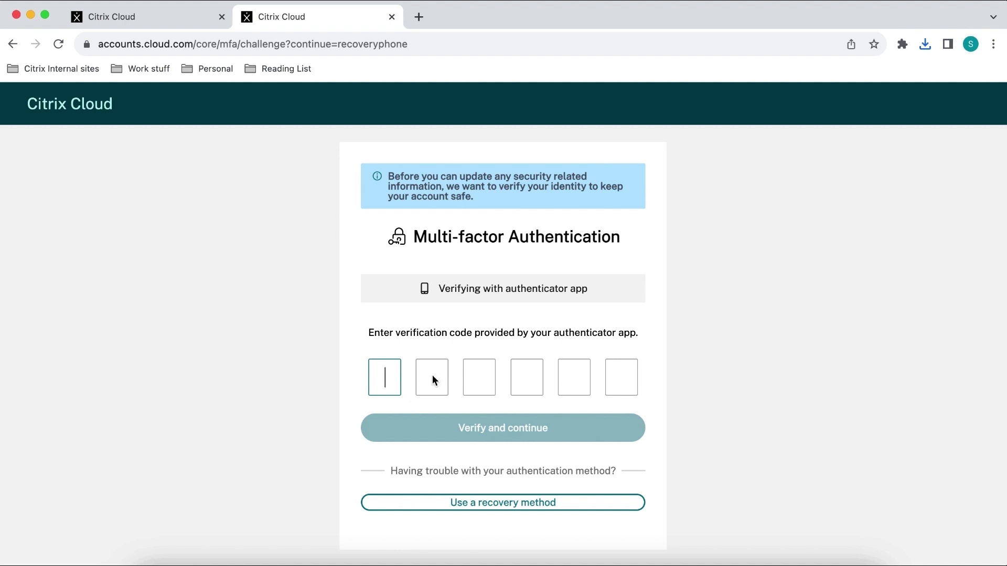
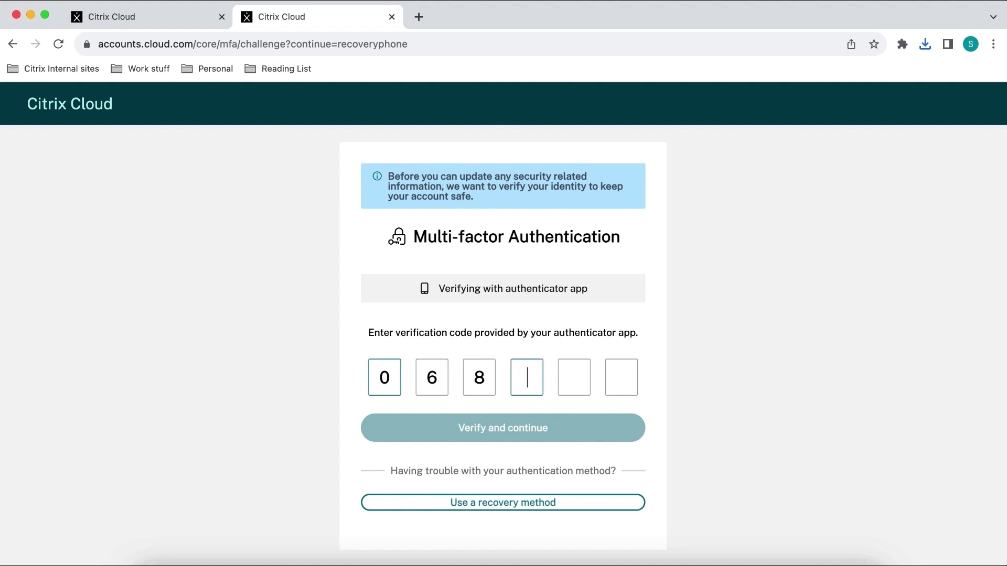
Pass the authenticator check and save a new recovery phone number, entered twice.
left_click(433, 426)
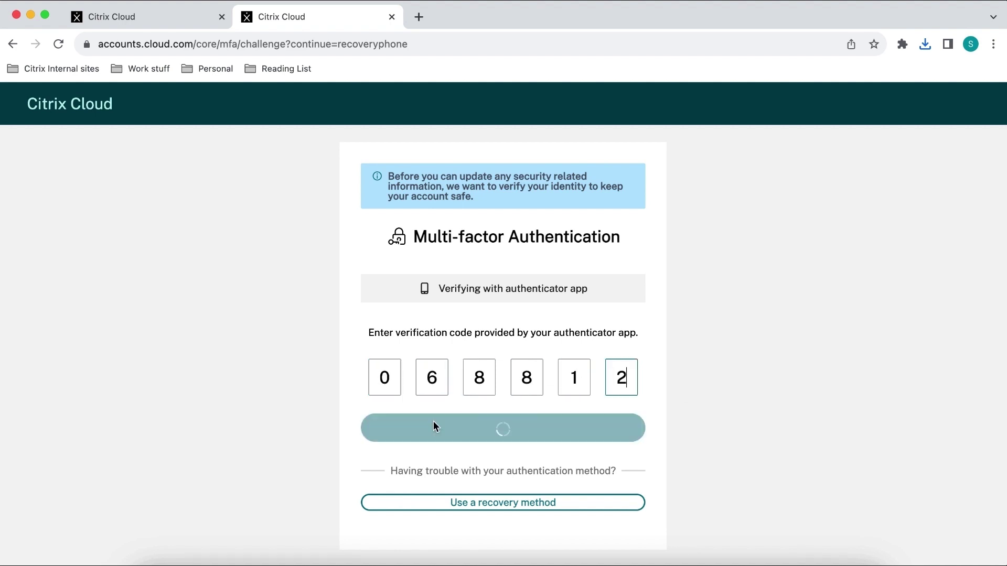
left_click(396, 369)
type("98")
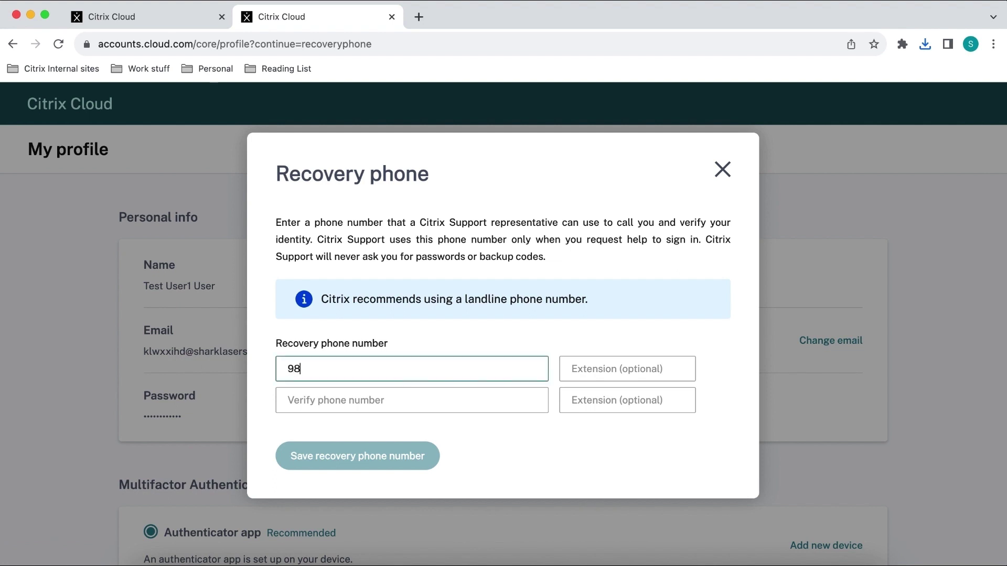
type("76543211")
left_click(398, 407)
type("987654")
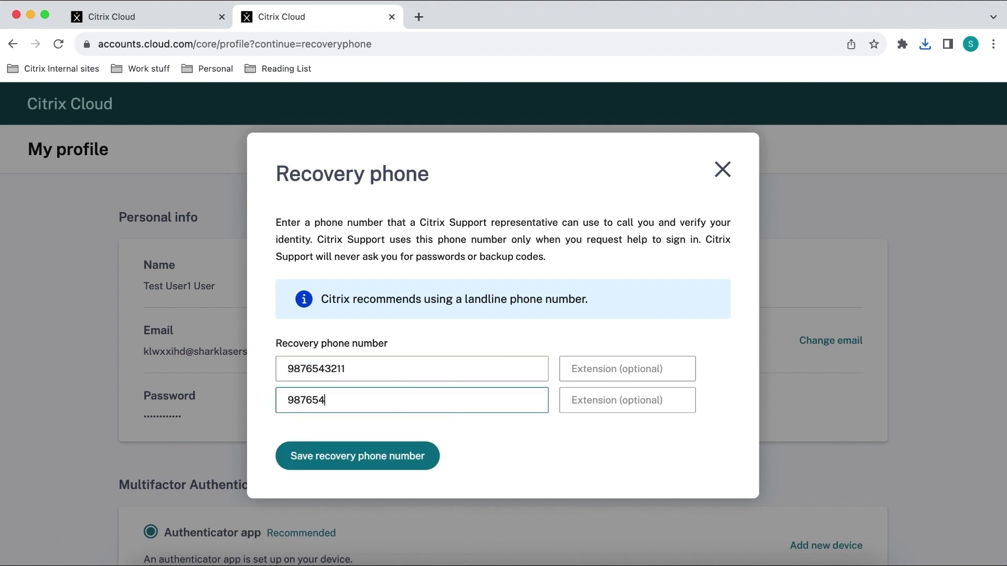
type("3211")
left_click(400, 452)
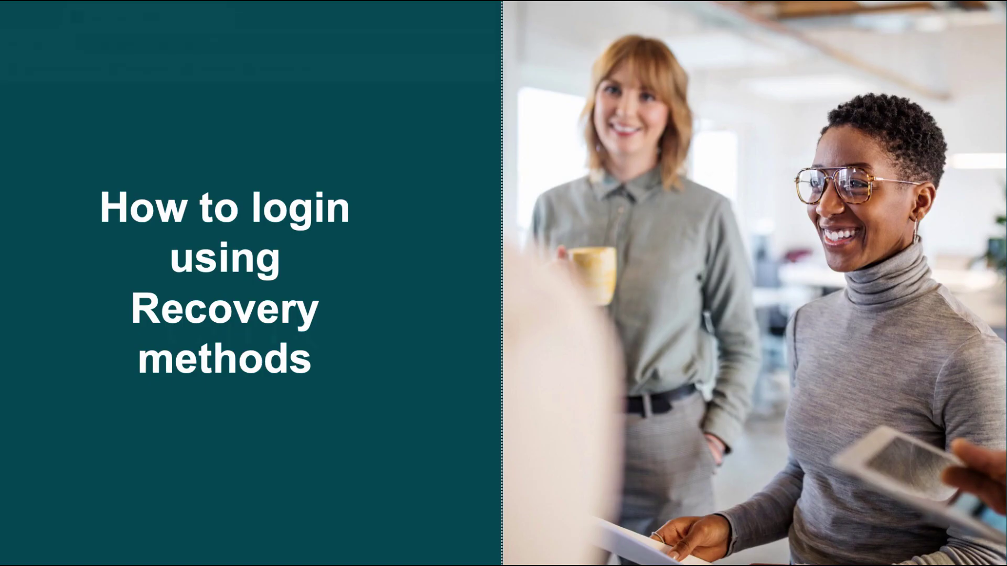
Sign in with the password, completing verification with a code sent to the recovery email.
type("••")
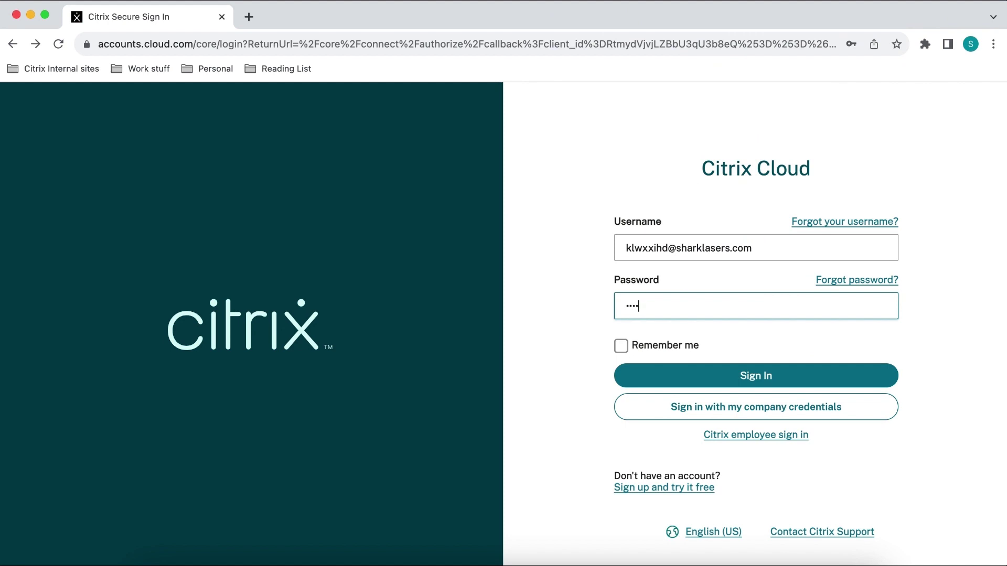
type("•••••")
left_click(740, 377)
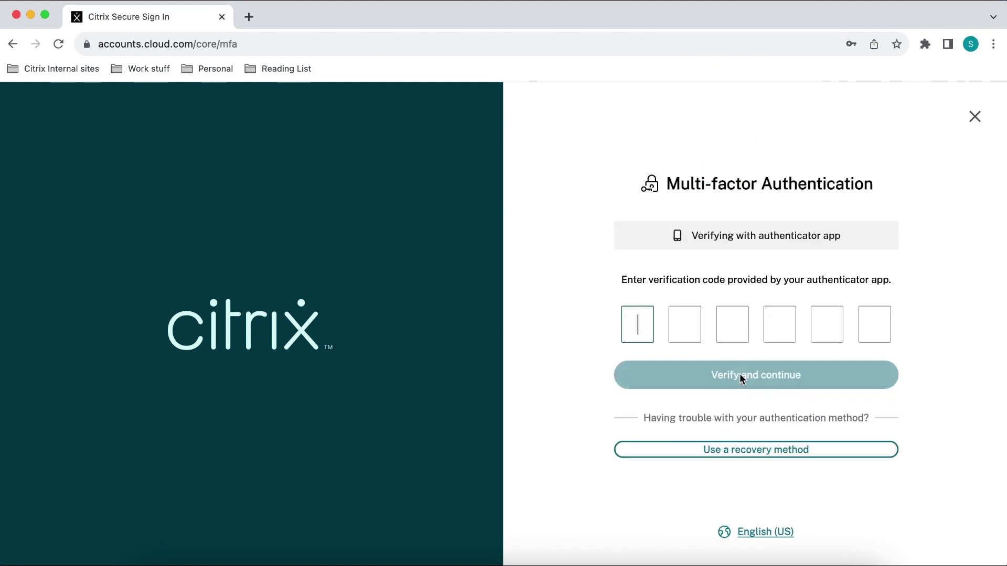
left_click(730, 449)
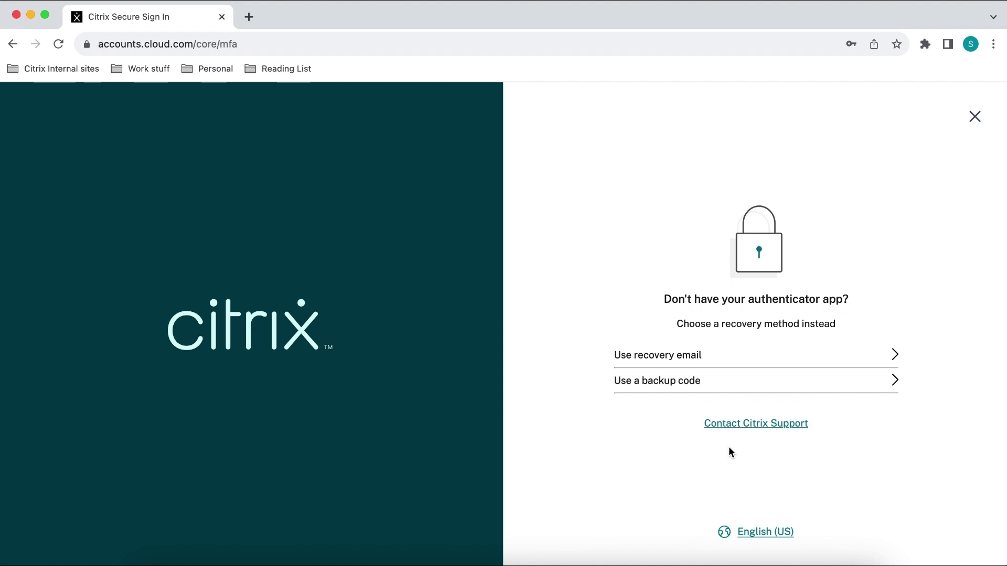
left_click(705, 359)
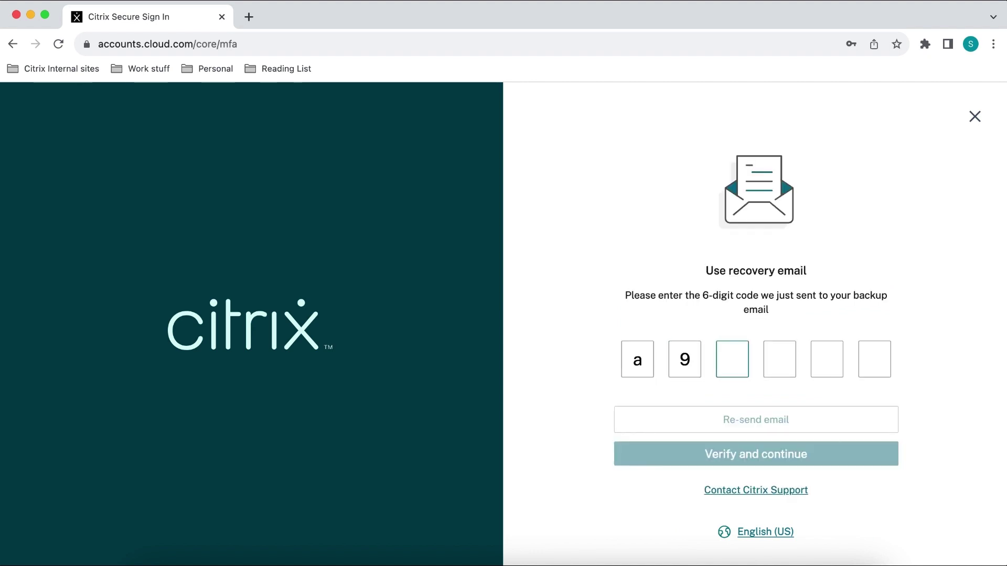
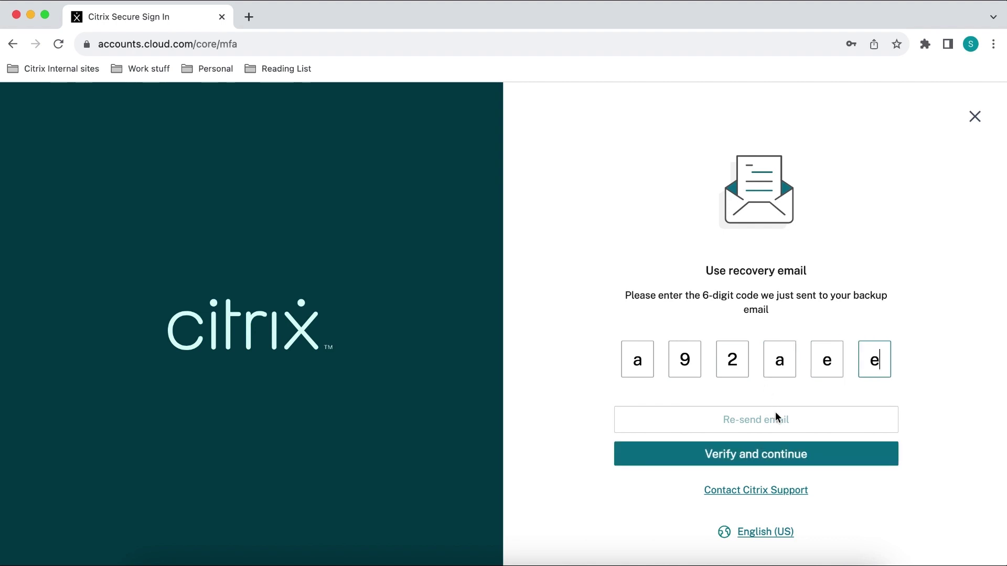
left_click(760, 458)
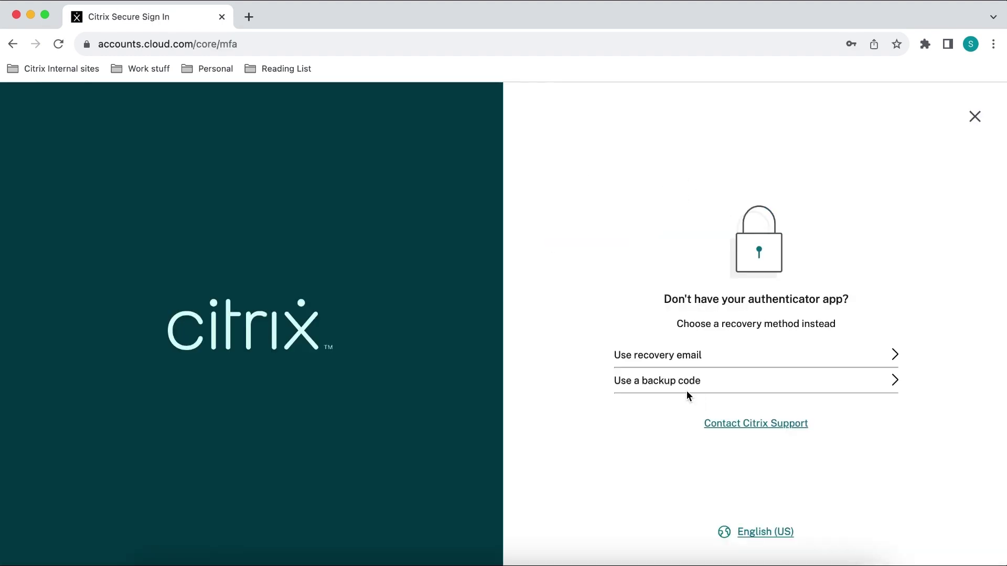
Finish sign-in with the first backup code copied from the saved backup-codes.txt file.
left_click(687, 391)
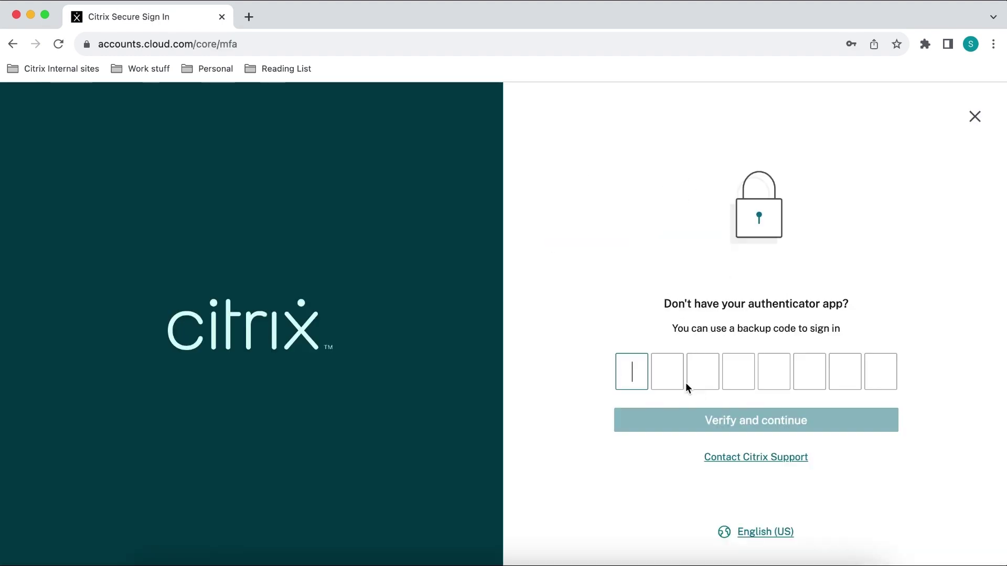
left_click(760, 563)
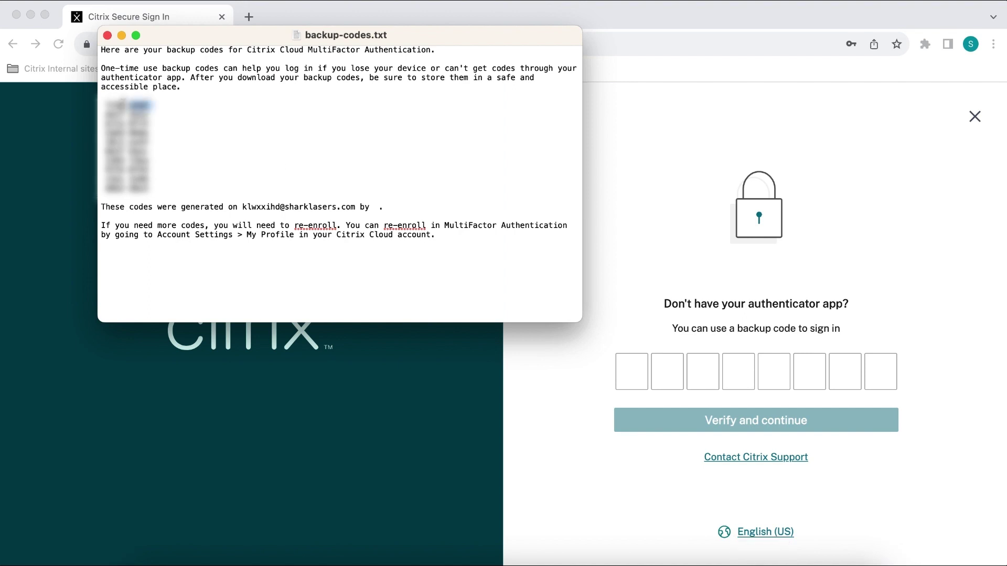
left_click_drag(153, 105, 99, 106)
left_click(632, 372)
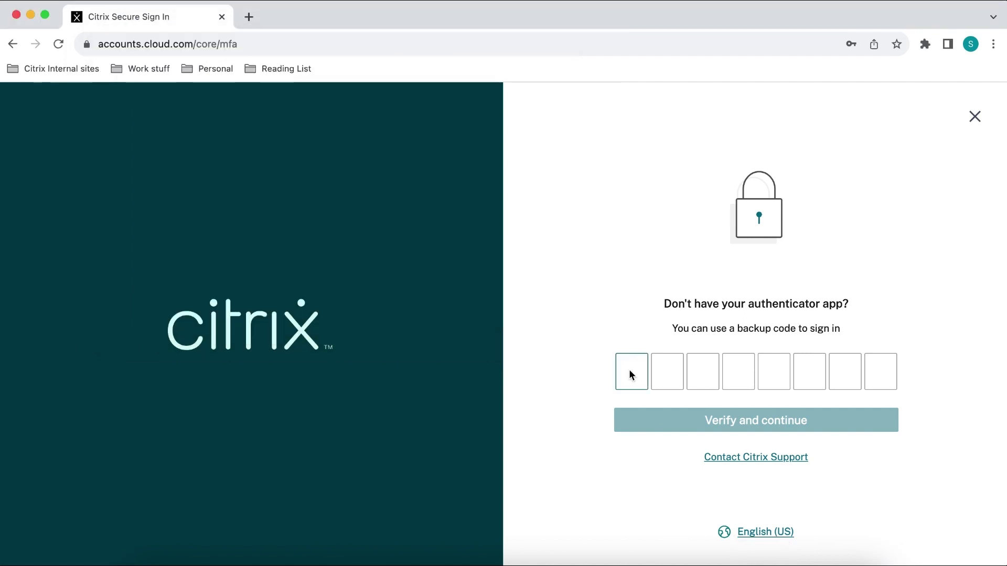
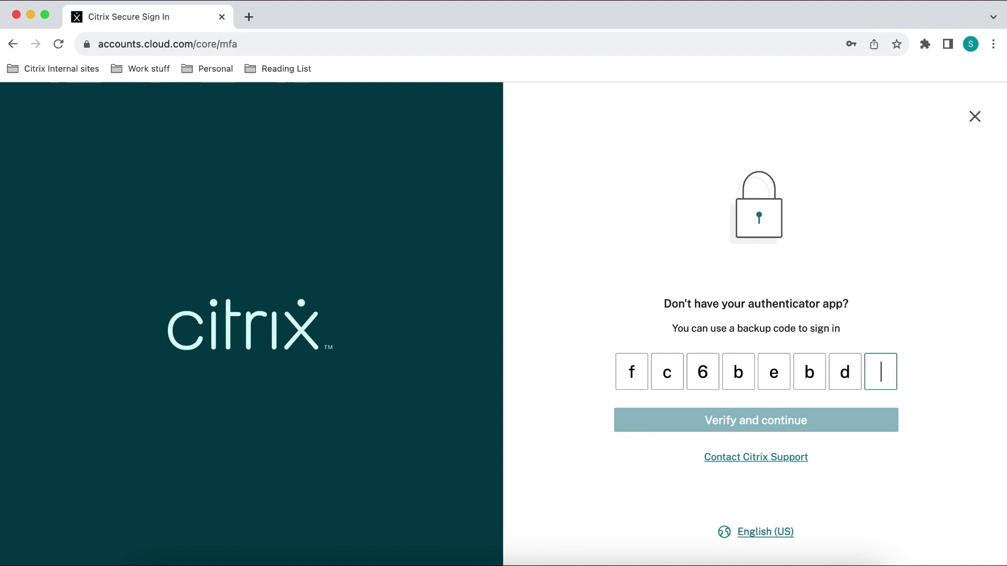
left_click(759, 423)
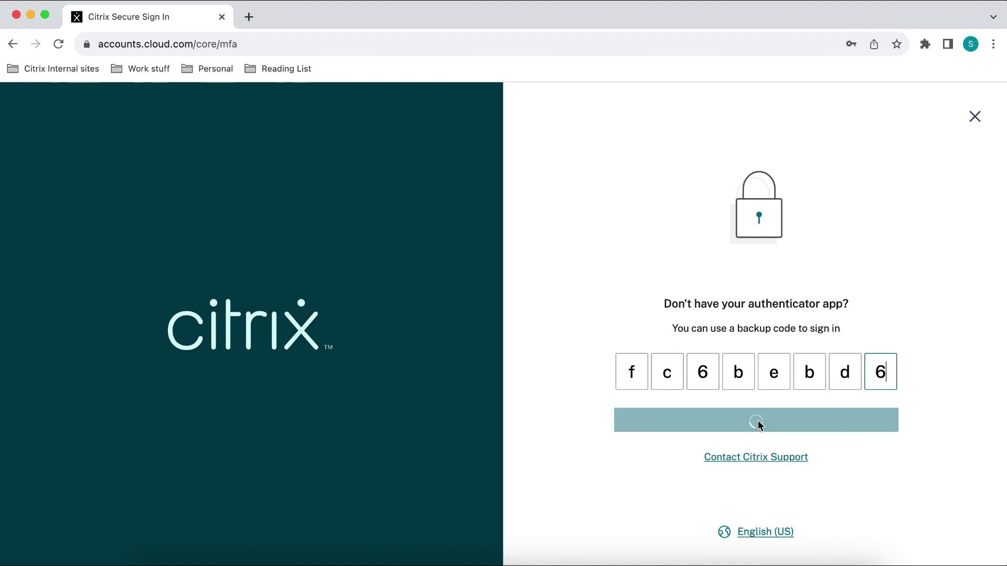